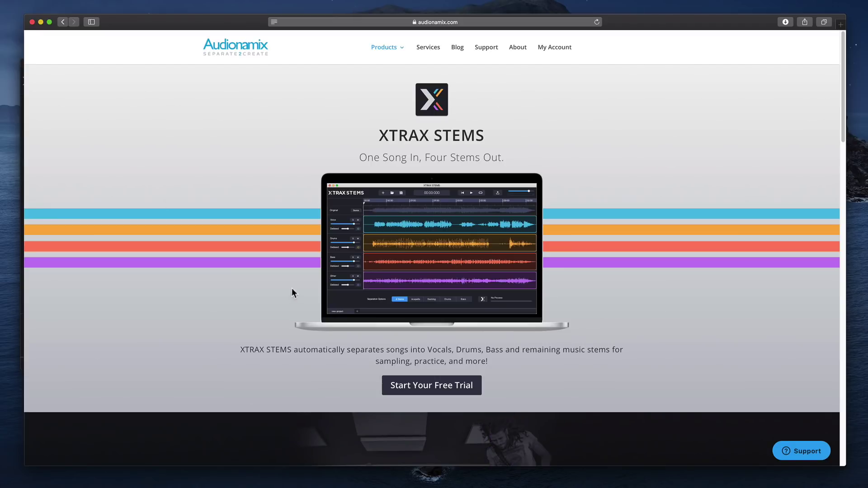
Scroll the XTRAX STEMS product page down to the Features list and supported audio formats.
scroll(312, 346, down, 5)
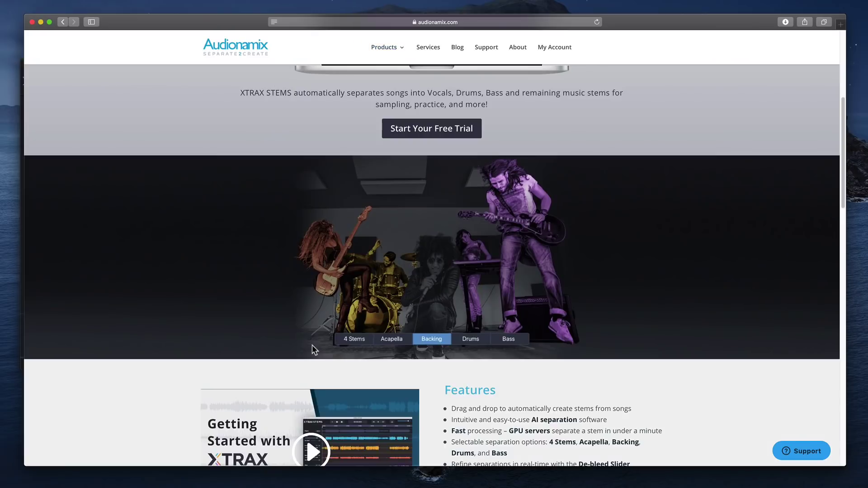
scroll(312, 346, down, 5)
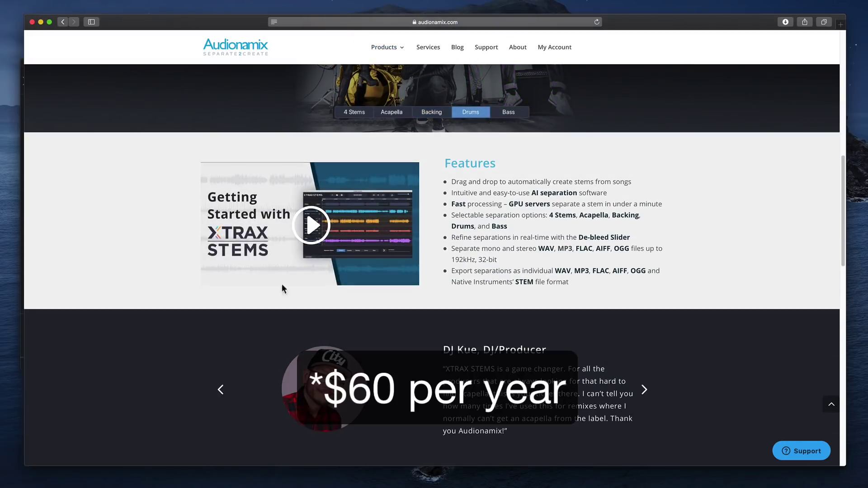
Minimize Safari to reveal the empty XTRAX STEMS window and the Xtrax Stems Examples folder.
click(41, 22)
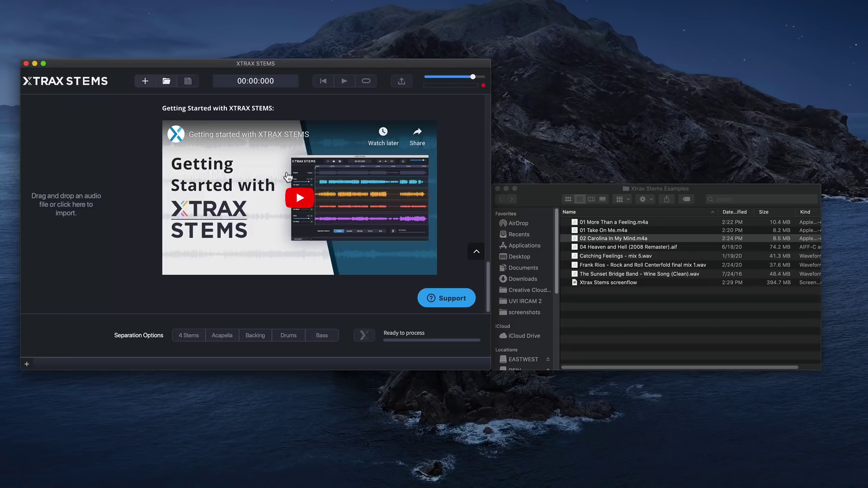
Drag The Sunset Bridge Band - Wine Song (Clean).wav from the examples folder into XTRAX STEMS.
click(702, 311)
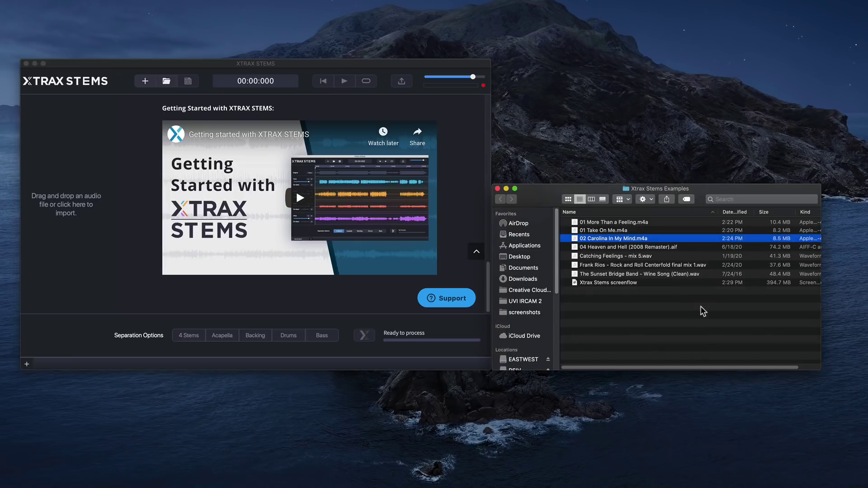
click(618, 266)
drag(624, 277, 69, 183)
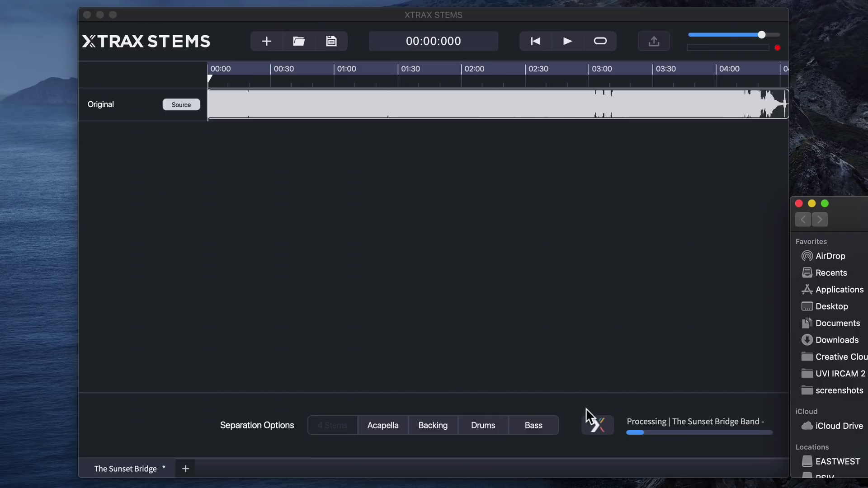
Check the separation status and dismiss it once 4 Stems Completed.
click(592, 420)
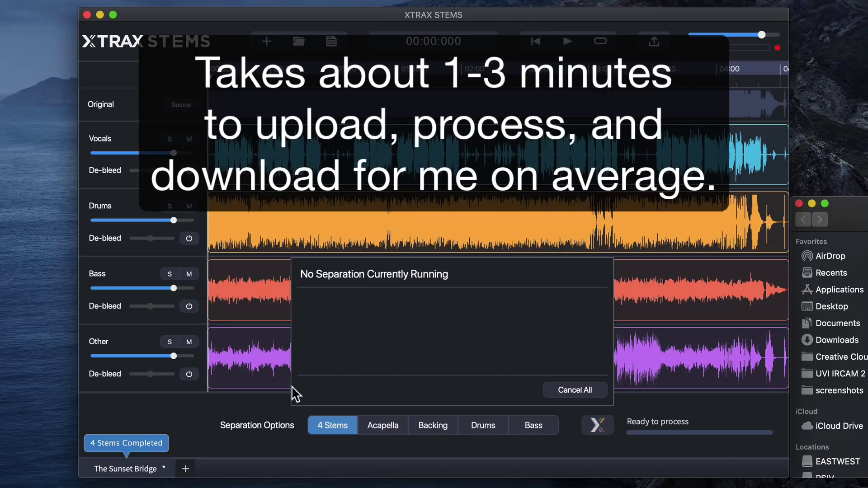
click(190, 410)
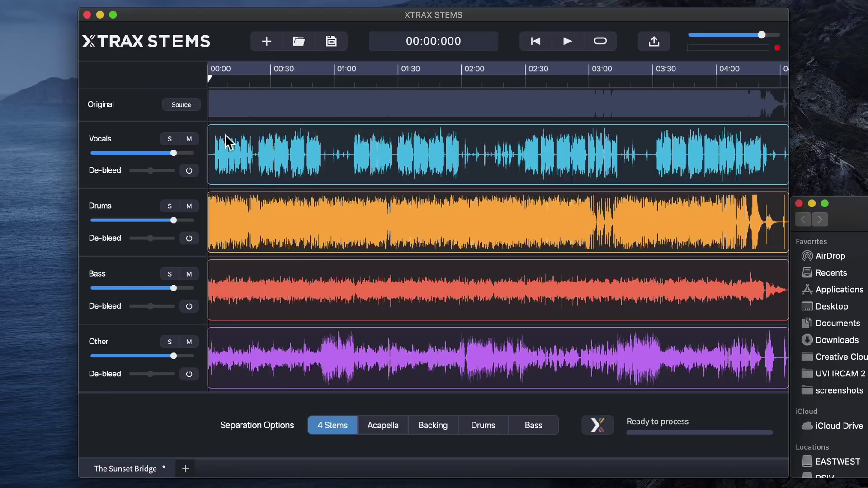
Start playback of the separated song from about 0:02.
click(217, 156)
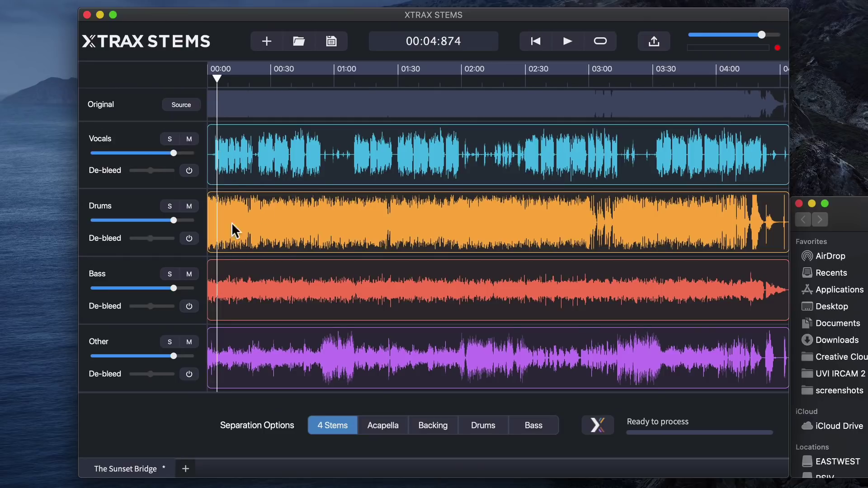
click(213, 78)
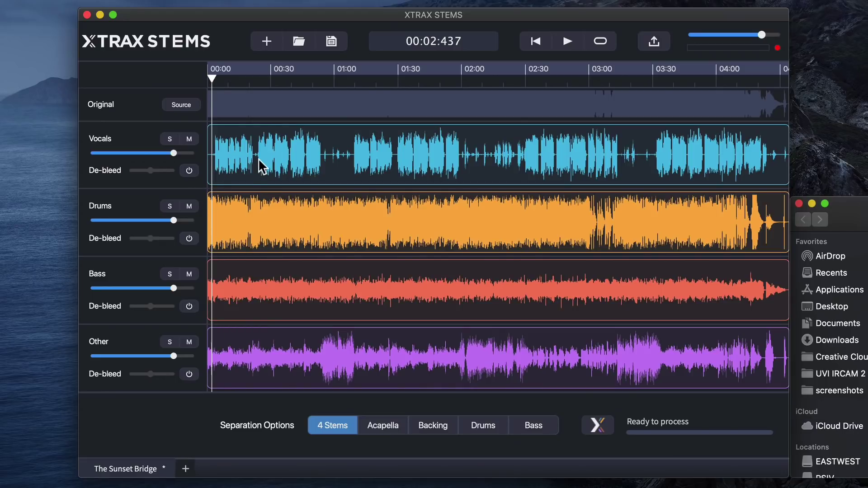
key(space)
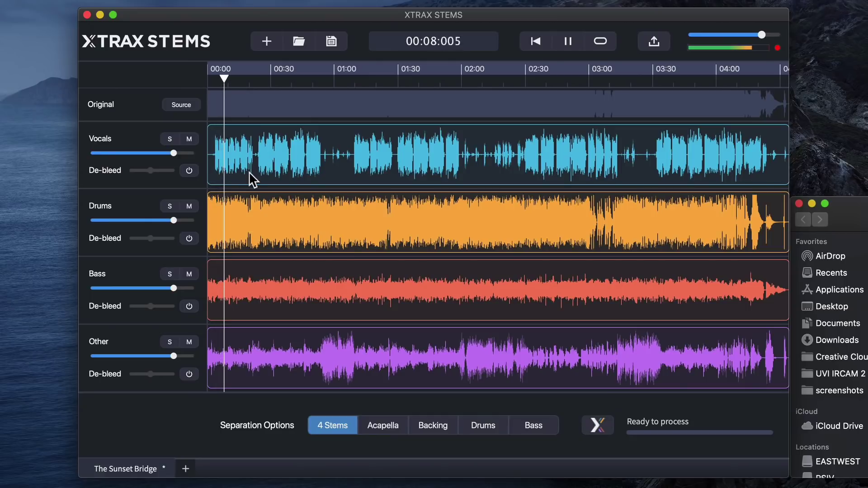
Solo the Vocals, Drums, Bass and Other stems one at a time, then stop playback.
click(175, 140)
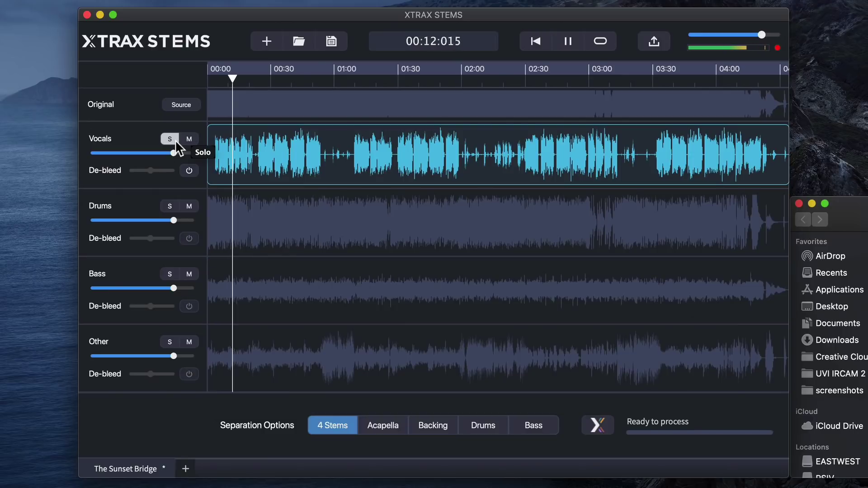
click(175, 139)
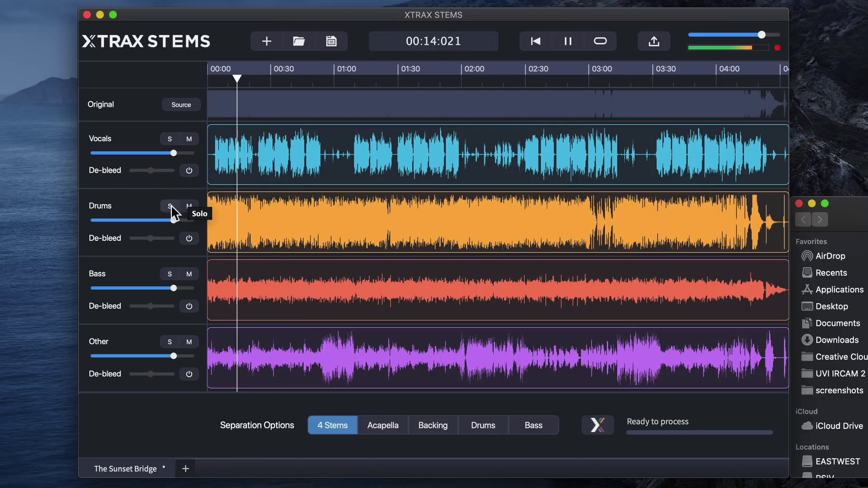
click(170, 205)
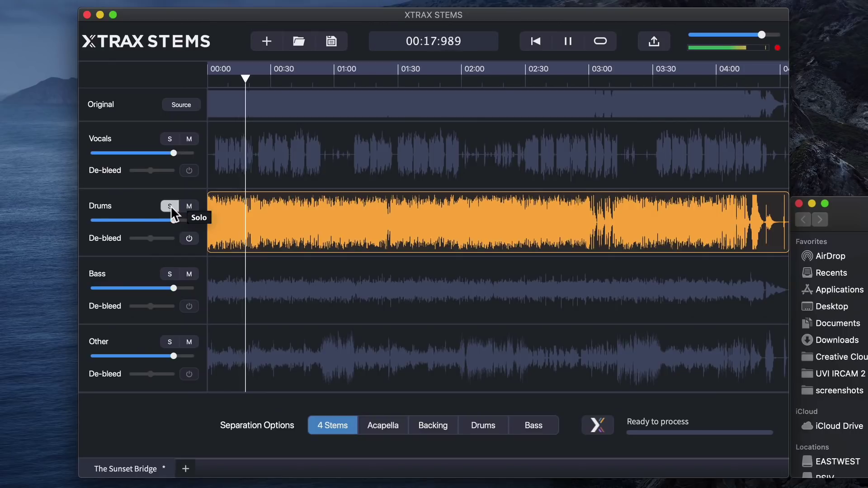
click(170, 205)
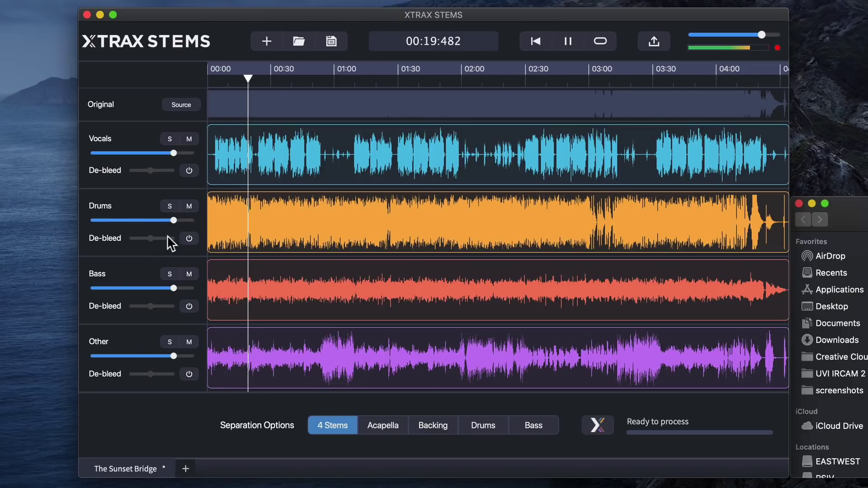
click(170, 273)
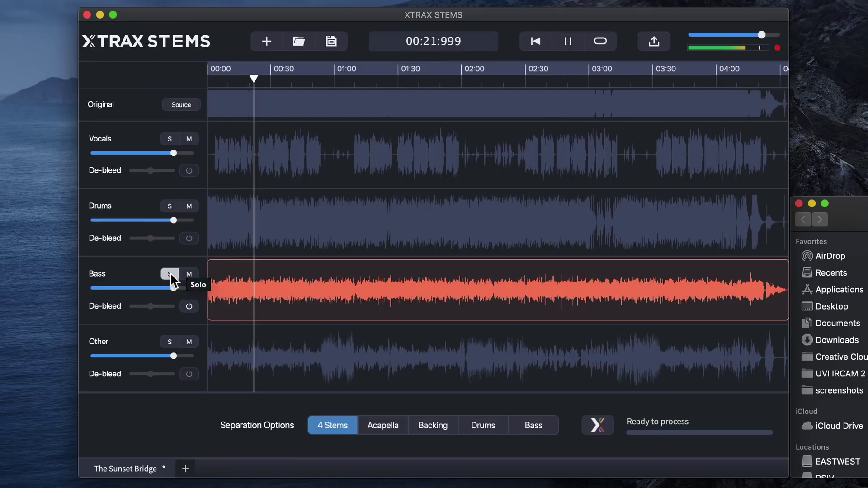
click(170, 273)
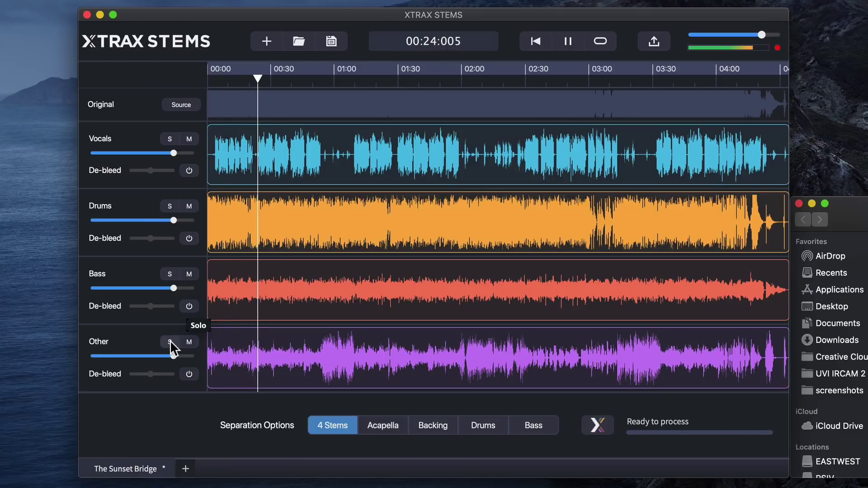
click(171, 340)
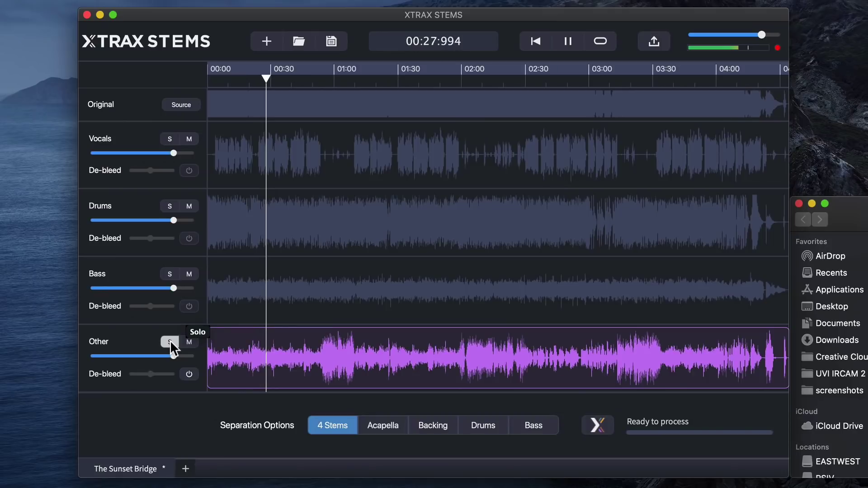
click(170, 341)
key(space)
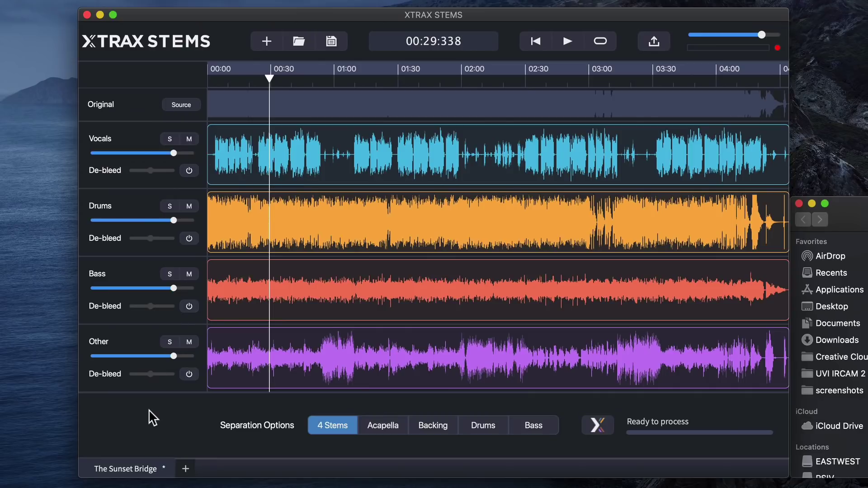
Clear the Vocals and Drums solos, mute Vocals, and play the instrumental mix briefly.
click(170, 139)
click(170, 139)
click(170, 205)
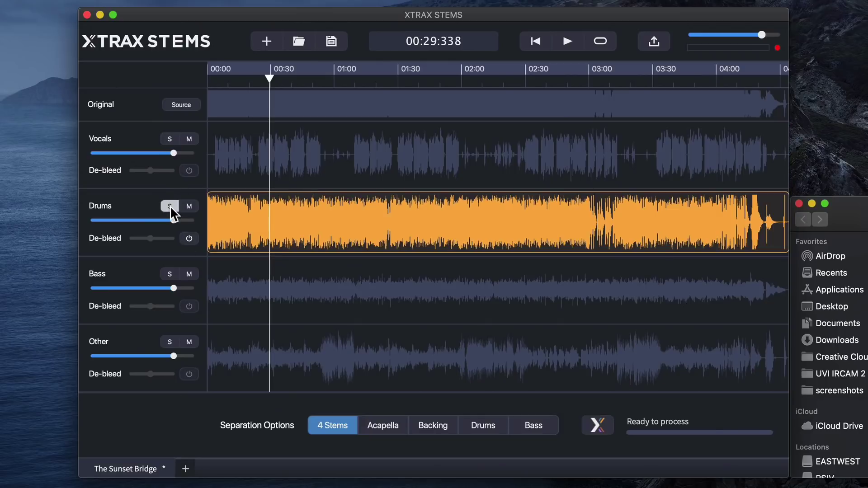
click(170, 206)
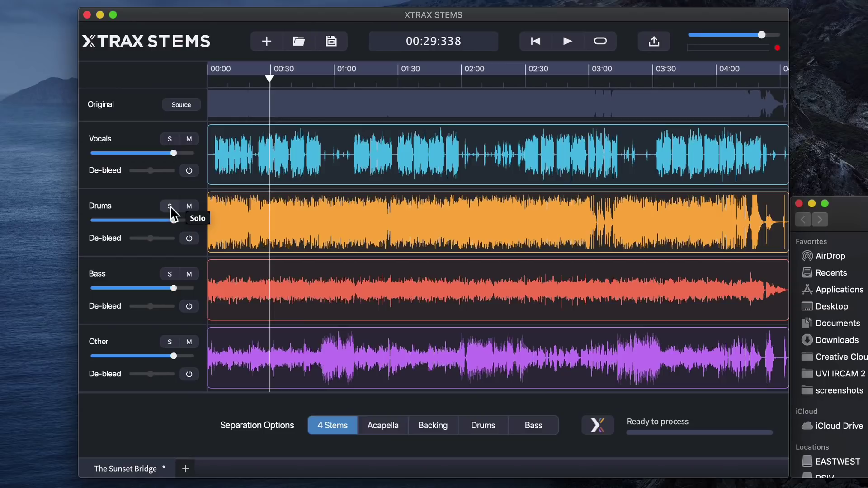
click(186, 142)
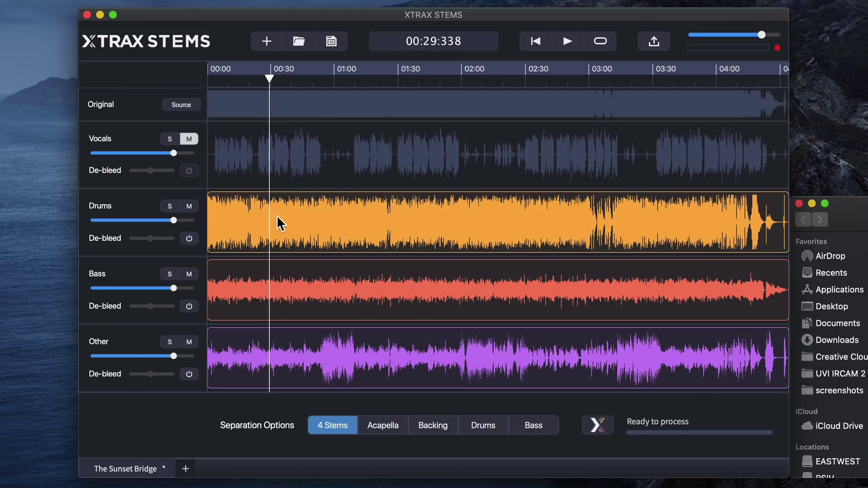
key(space)
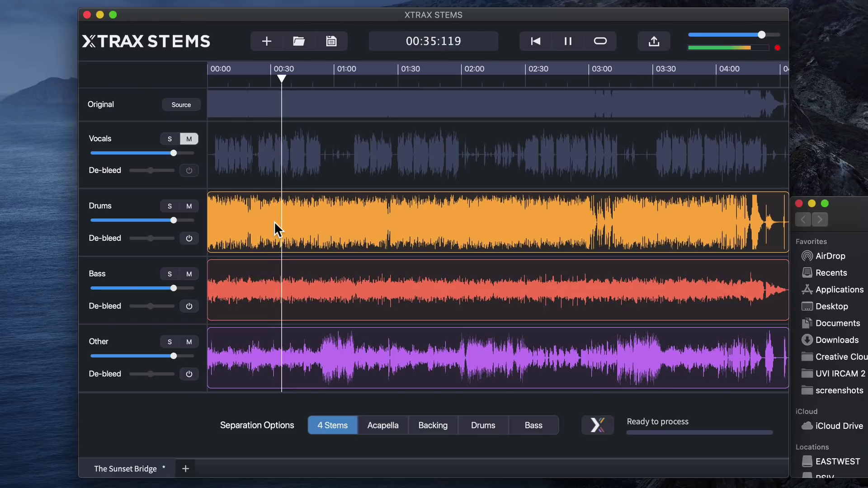
key(space)
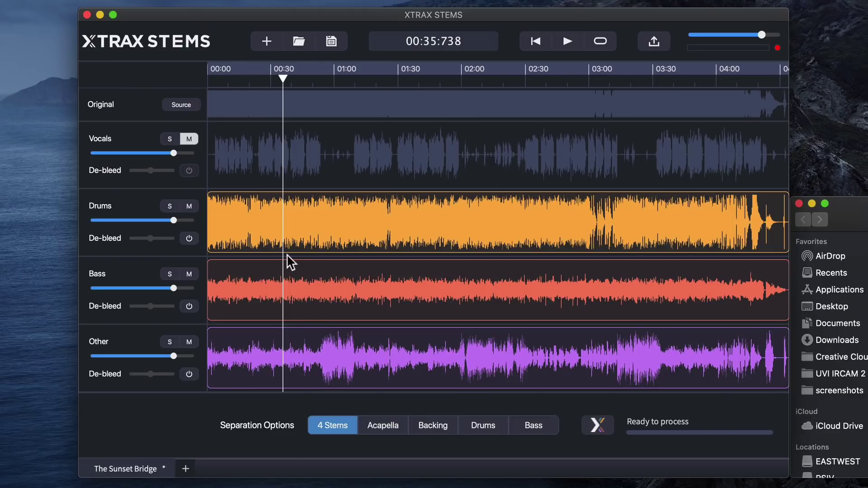
click(189, 139)
click(170, 139)
click(257, 164)
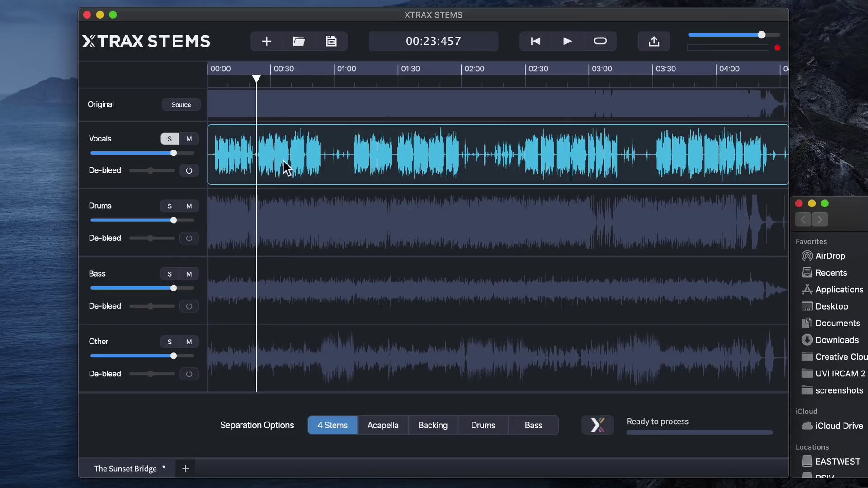
key(space)
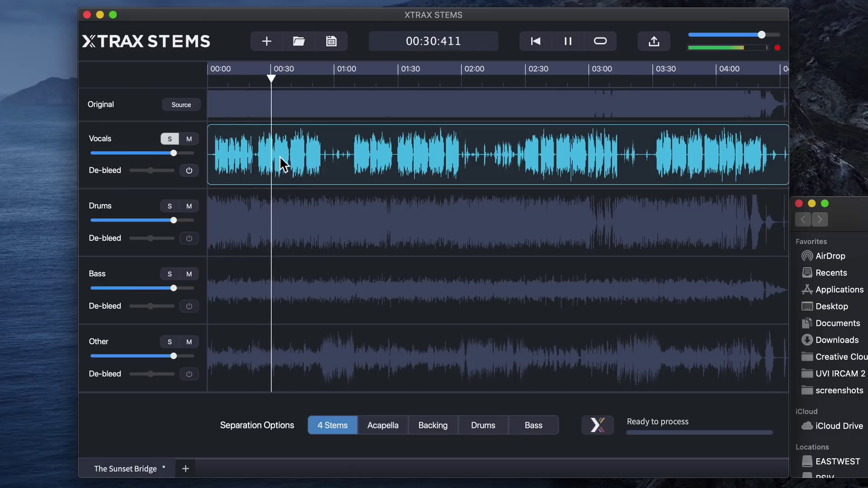
key(space)
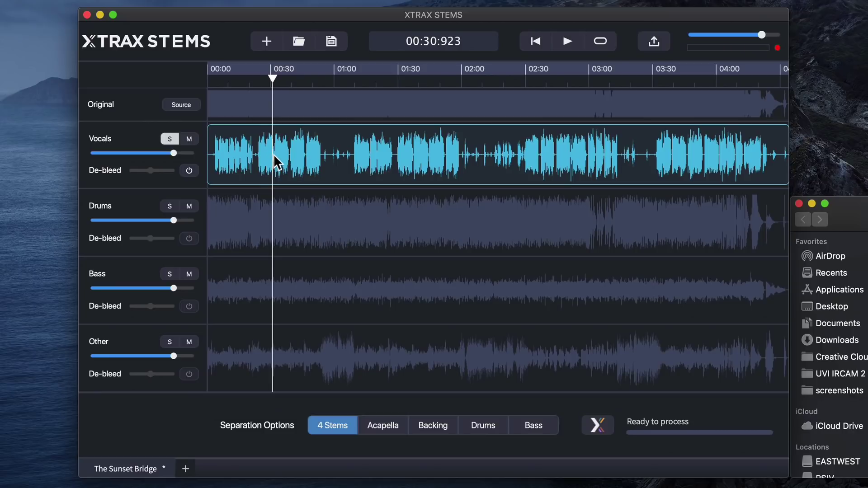
click(281, 155)
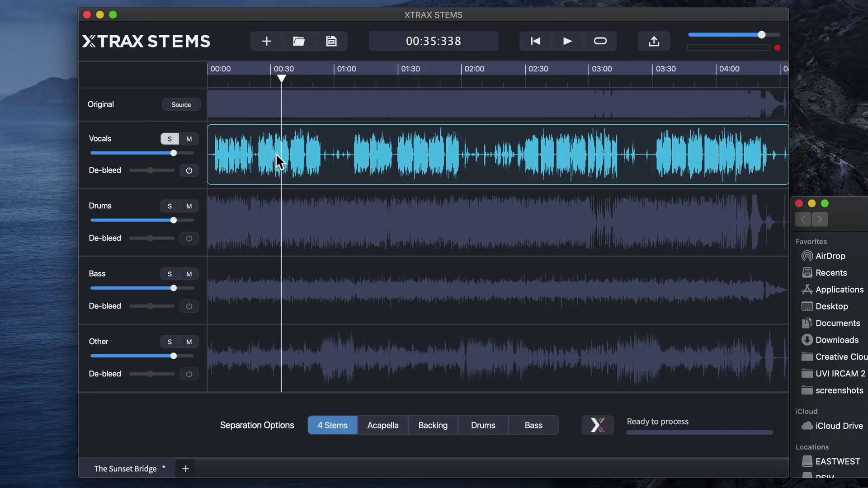
click(270, 155)
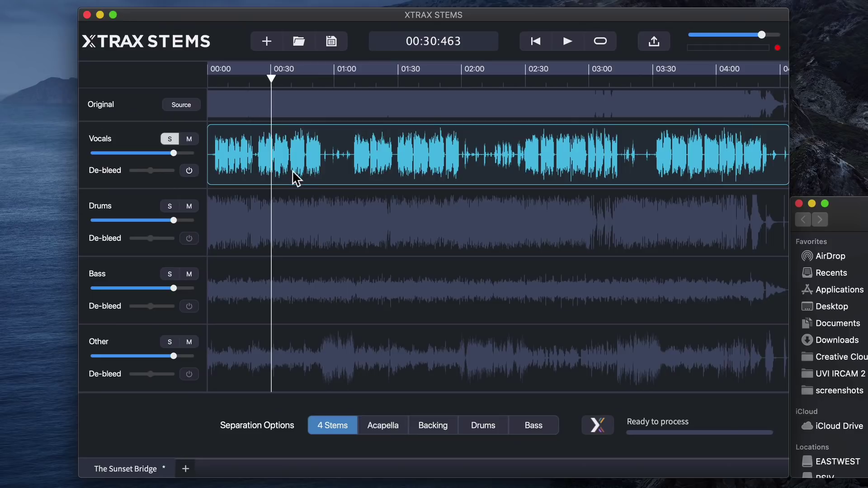
click(272, 154)
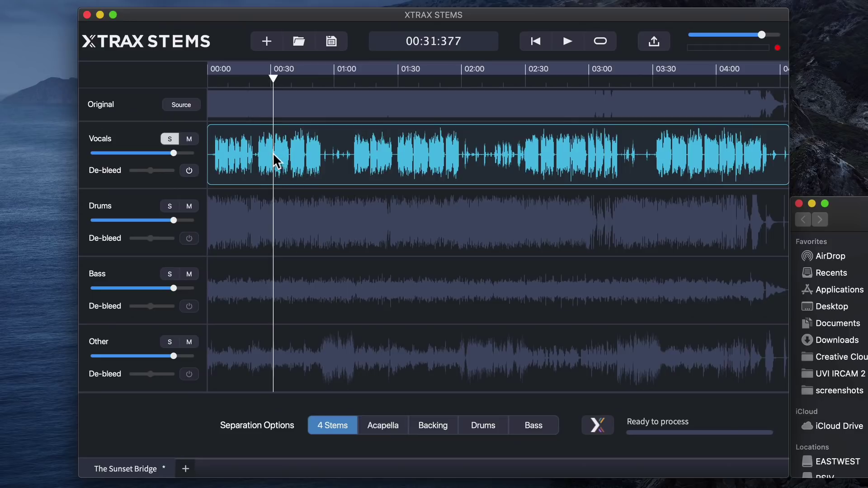
click(305, 154)
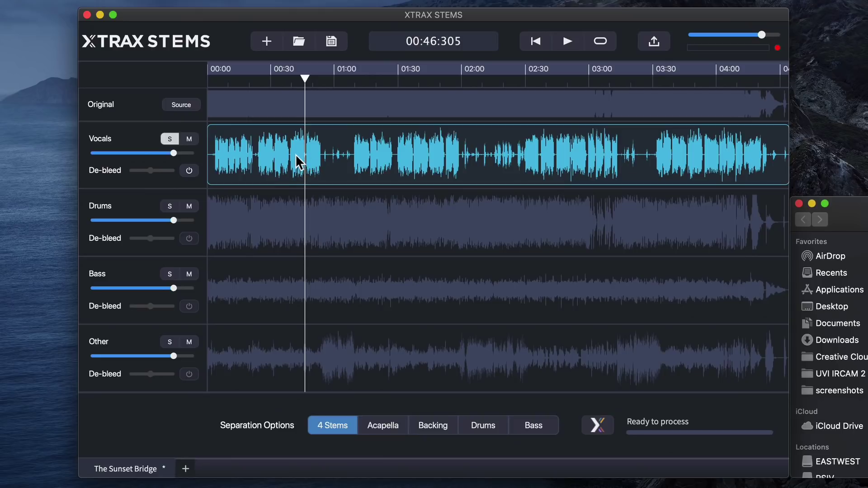
click(295, 154)
key(space)
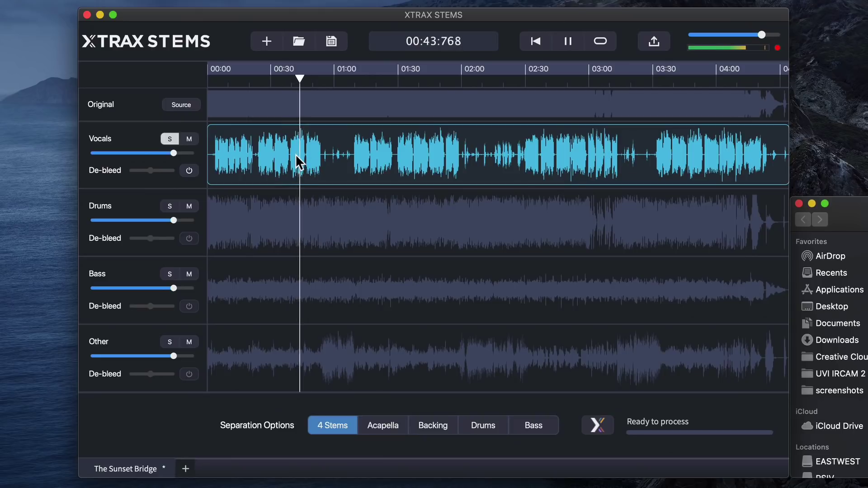
key(space)
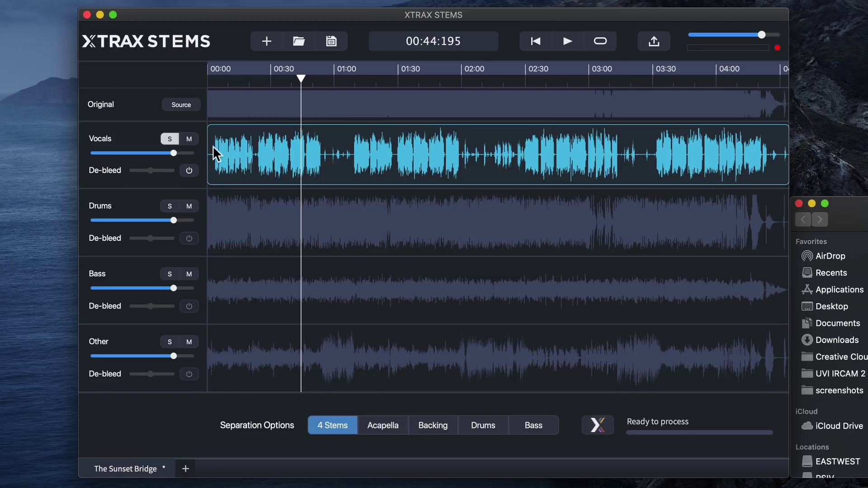
Unsolo Vocals, then briefly mute and unmute the Vocals stem.
click(171, 139)
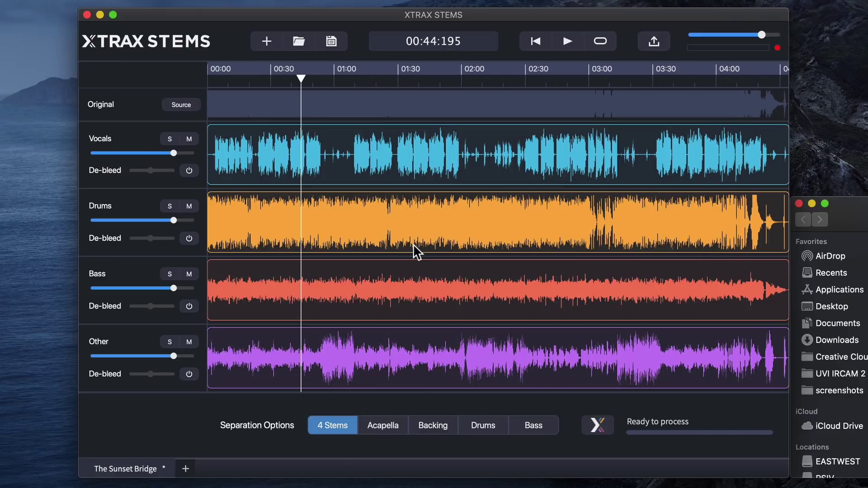
click(188, 140)
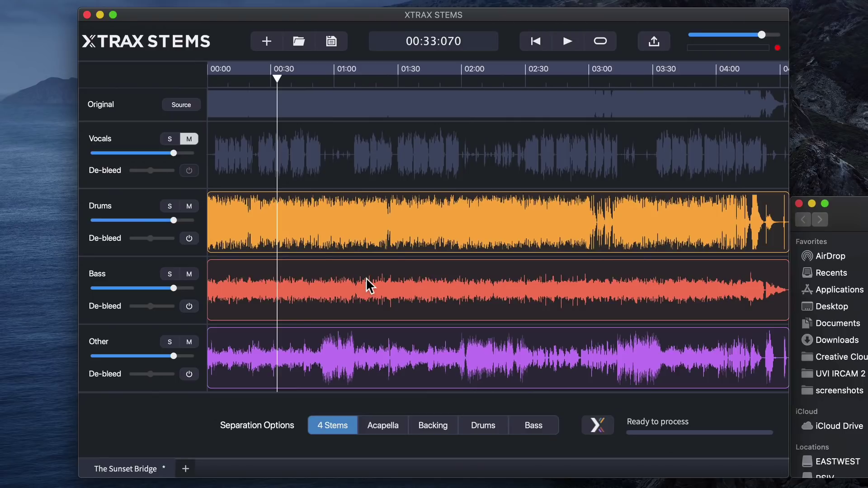
click(190, 139)
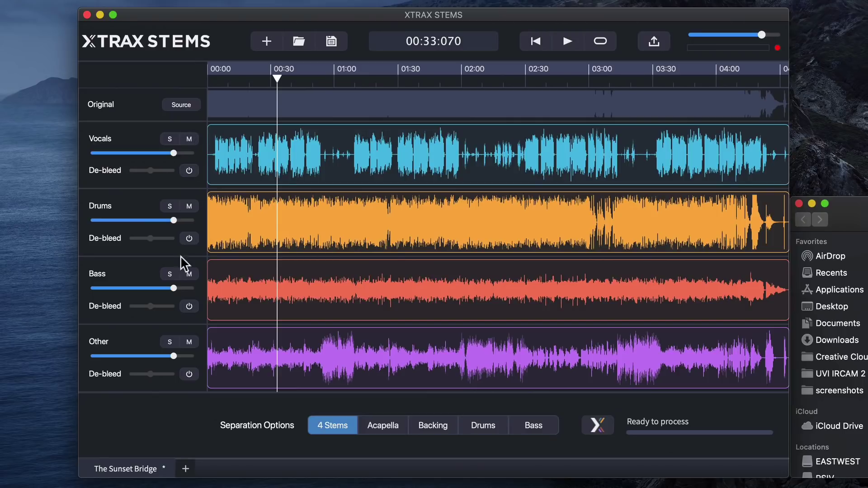
Play the mix with Bass muted, then unmute Bass and play it with Other muted.
click(189, 274)
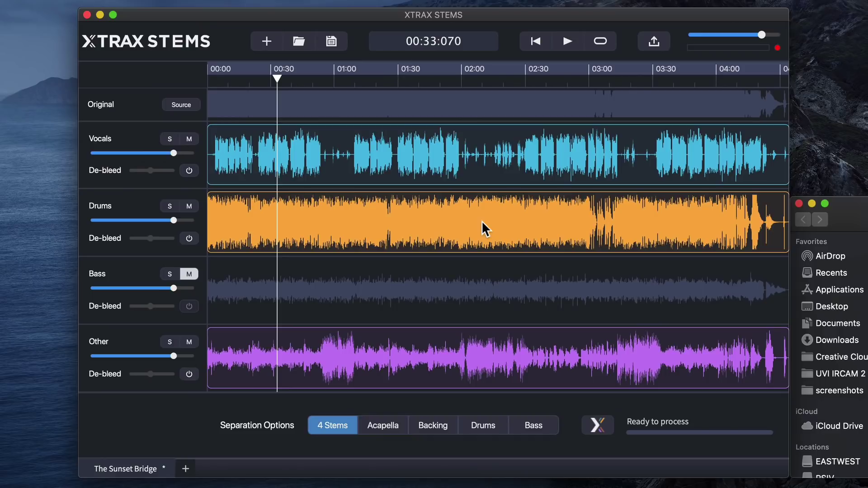
key(space)
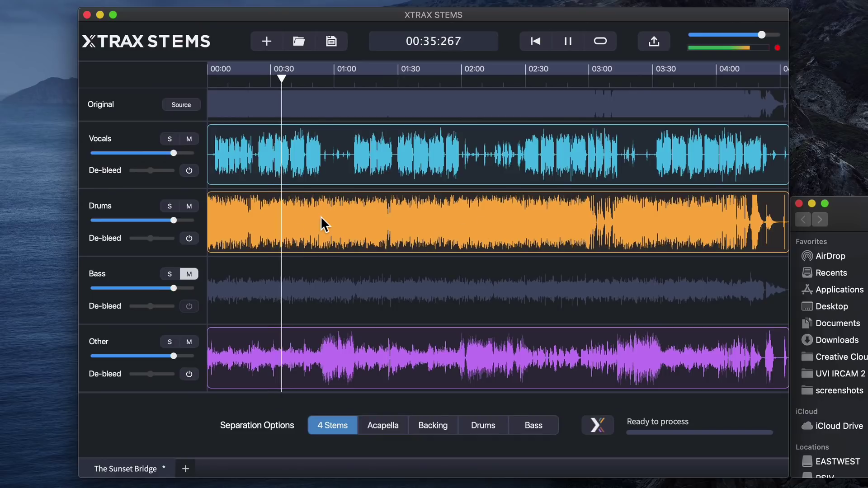
key(space)
click(190, 274)
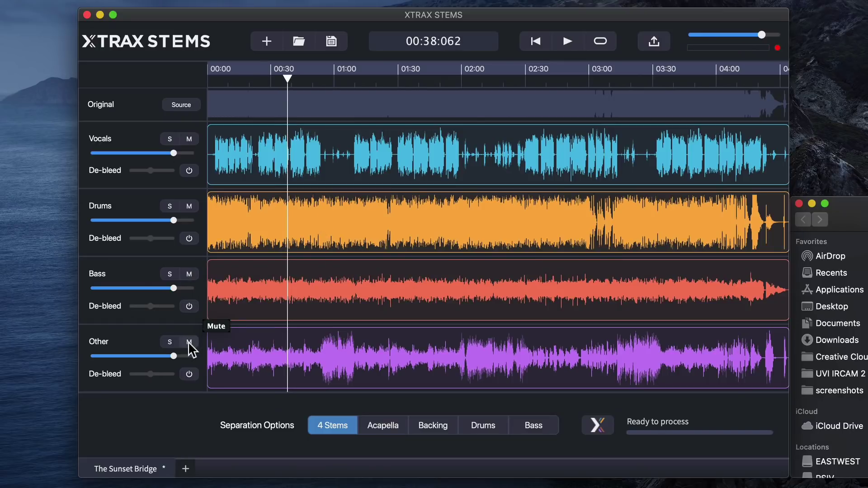
click(188, 342)
key(space)
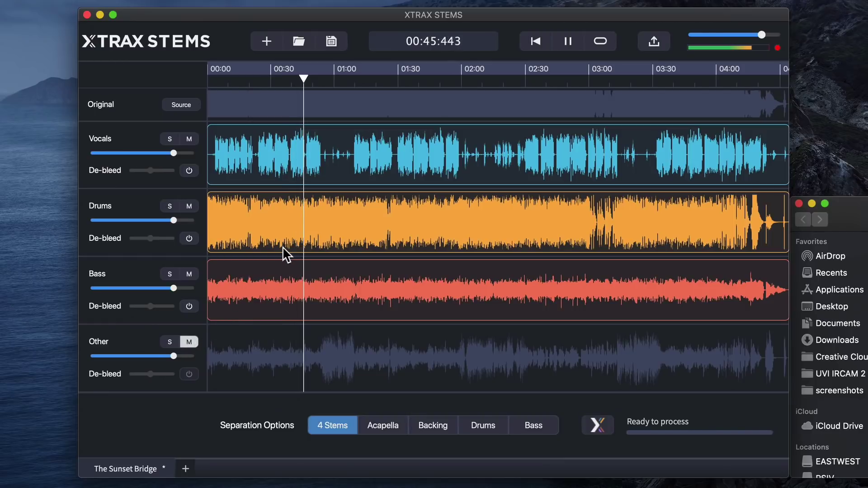
key(space)
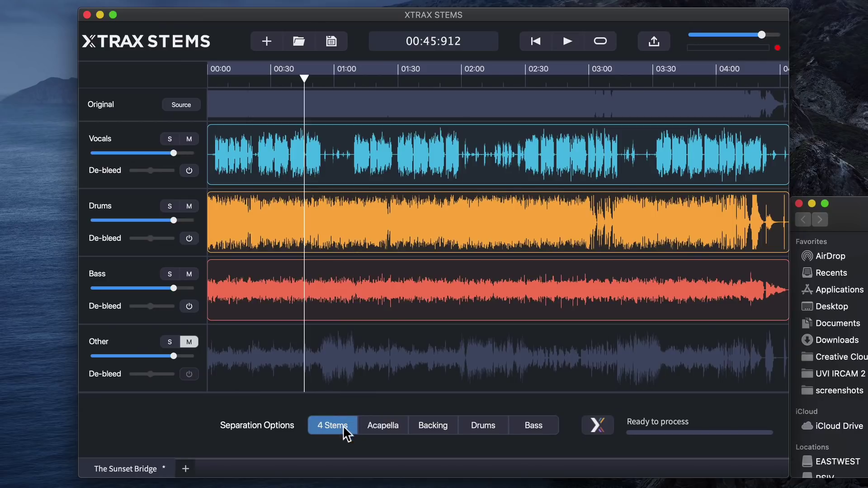
Process the song using the Acapella separation option.
click(390, 427)
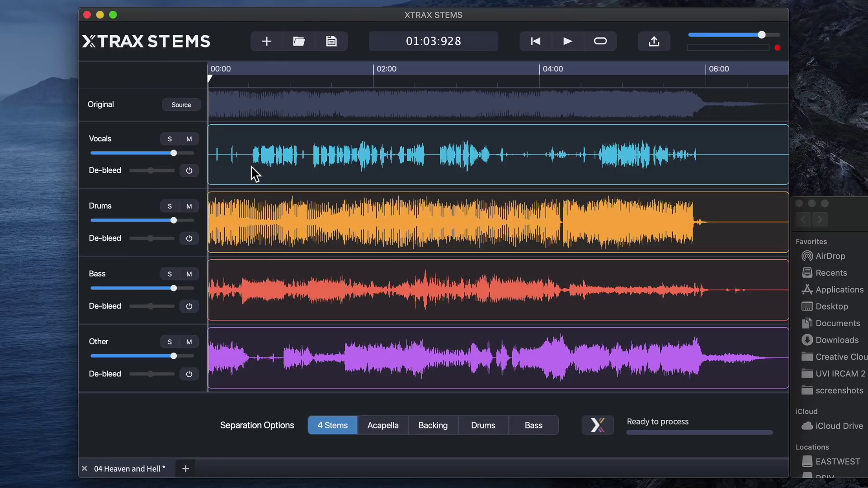
Mute and unmute the Drums stem twice to compare the mix.
click(189, 208)
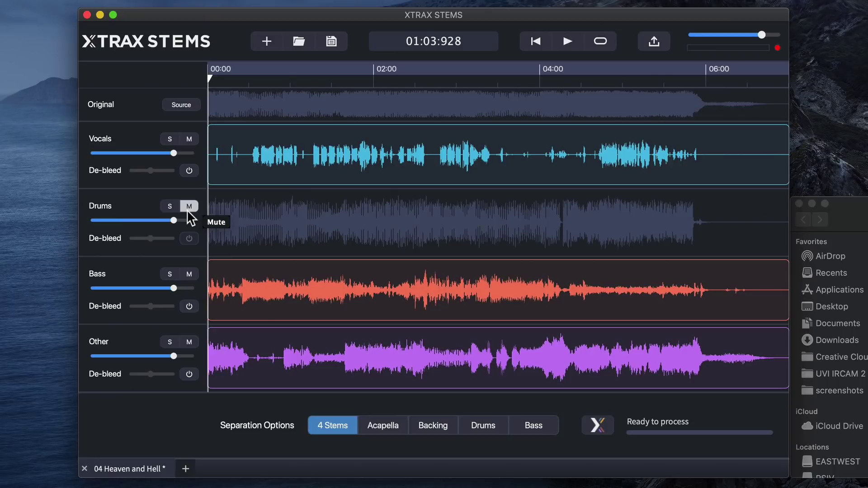
click(189, 209)
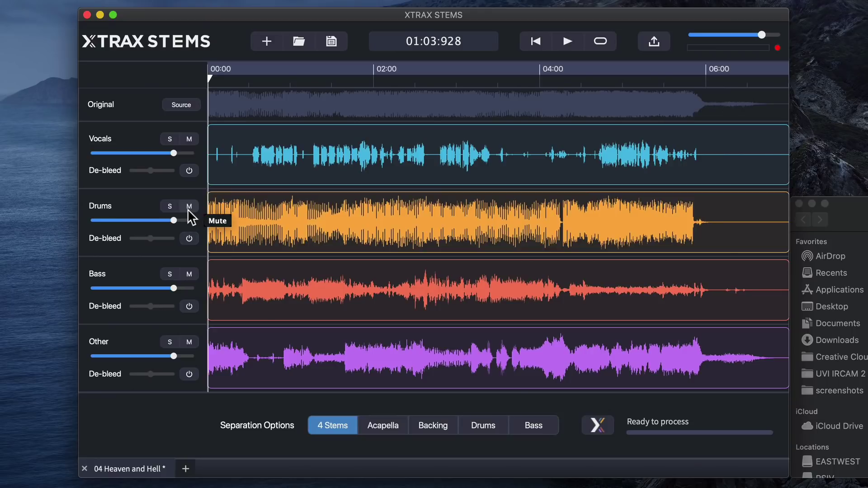
click(189, 209)
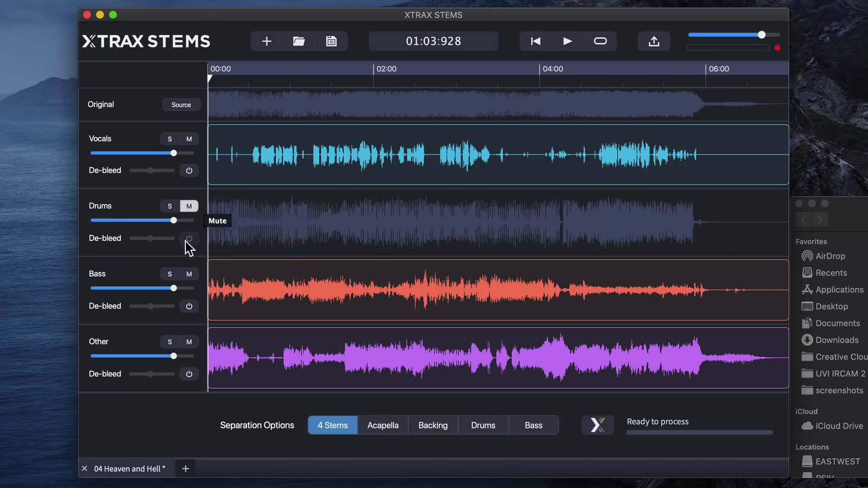
click(189, 208)
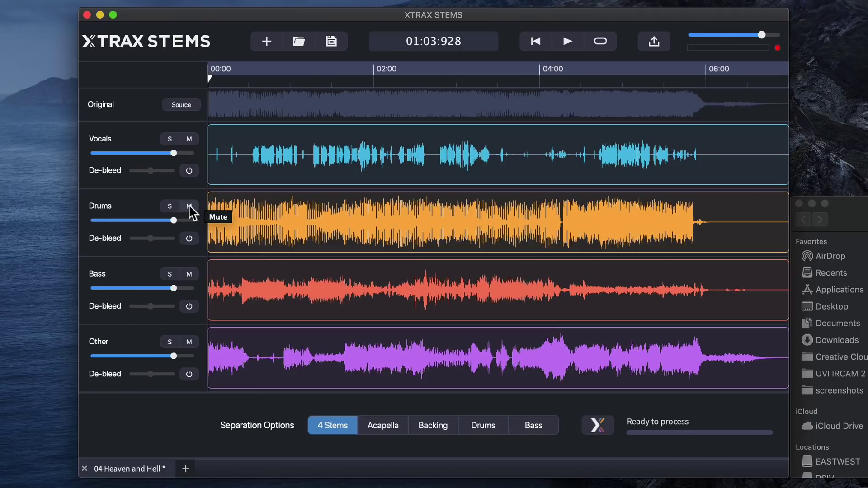
Play 04 Heaven and Hell from about 0:32 and solo the Vocals stem.
click(251, 162)
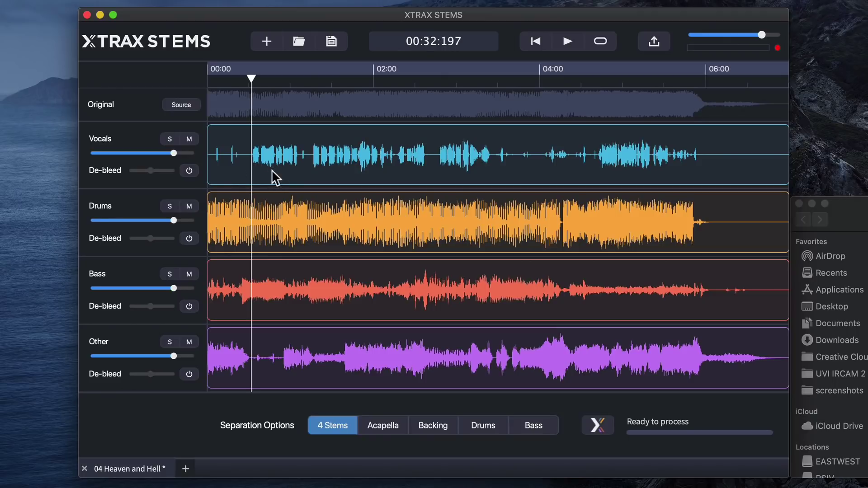
key(space)
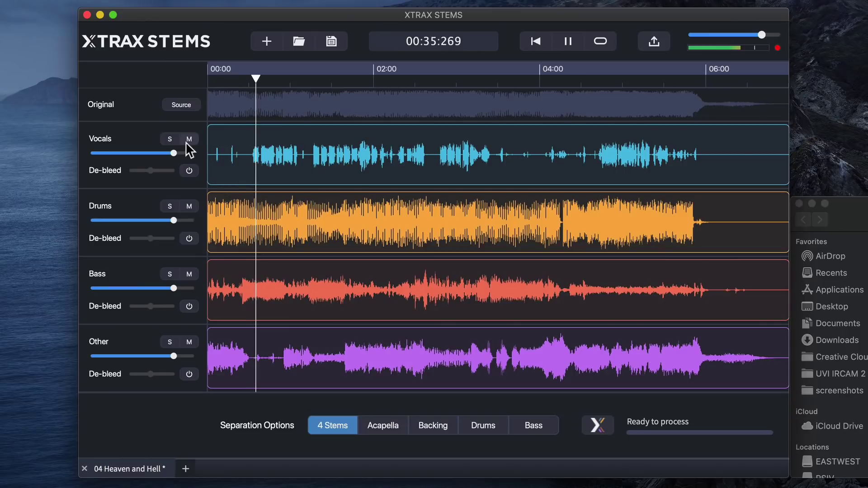
click(170, 139)
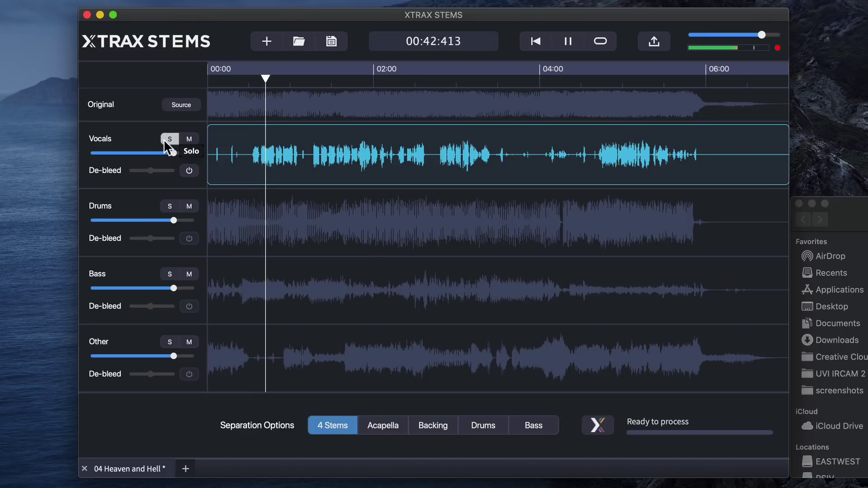
Enable Vocals de-bleed and fine-tune it to a low strength while listening.
key(space)
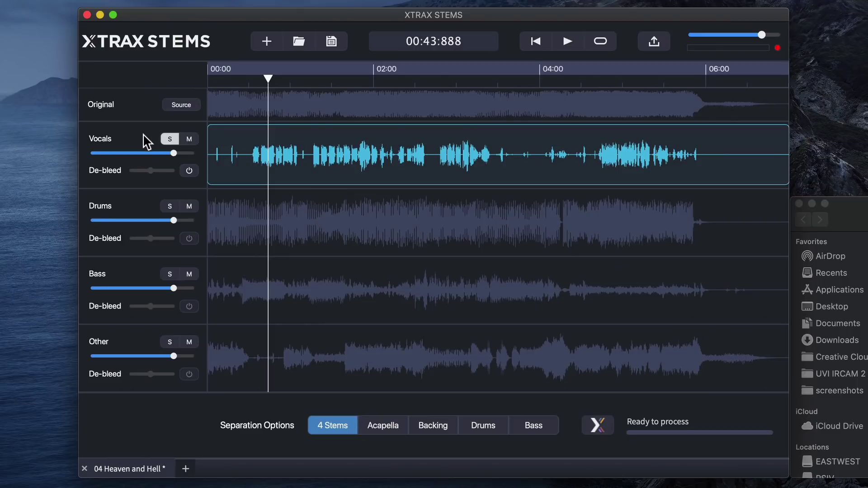
click(186, 173)
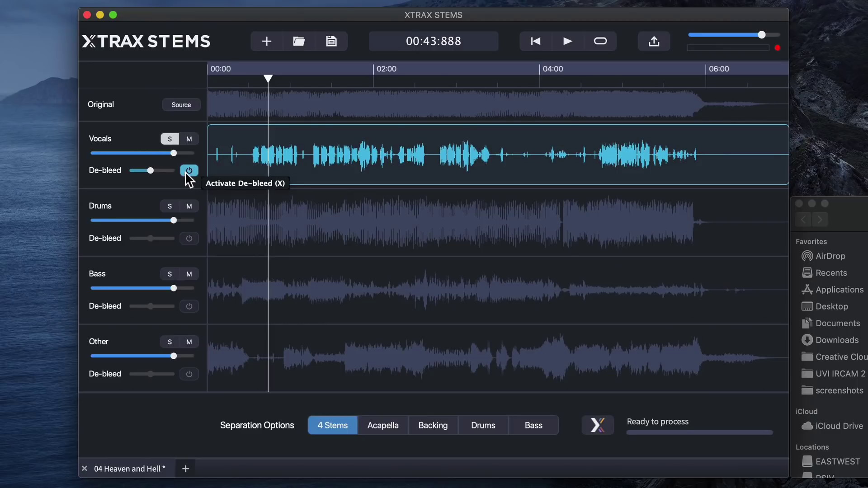
mouse_move(150, 171)
mouse_down()
mouse_move(165, 176)
mouse_move(139, 178)
mouse_up()
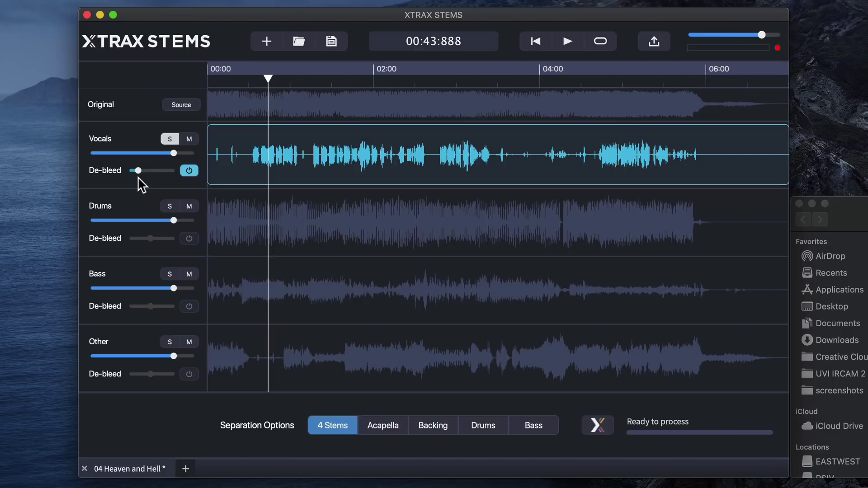
key(space)
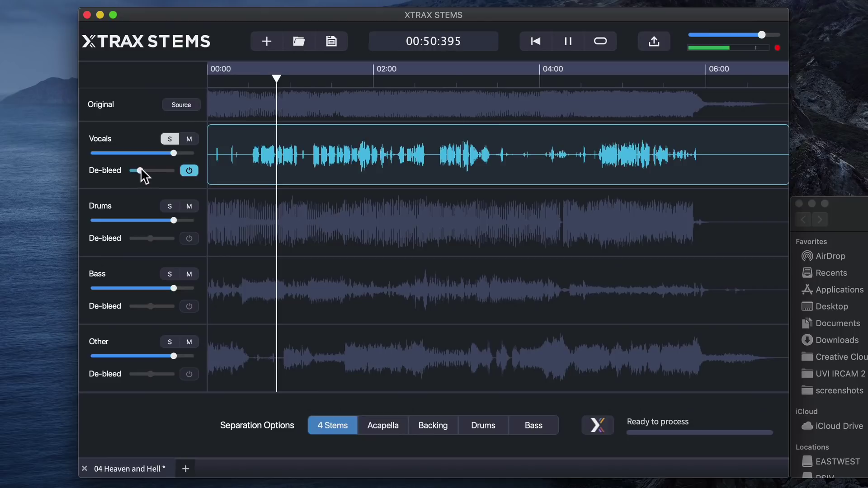
mouse_move(138, 170)
mouse_down()
mouse_move(164, 170)
mouse_move(141, 171)
mouse_up()
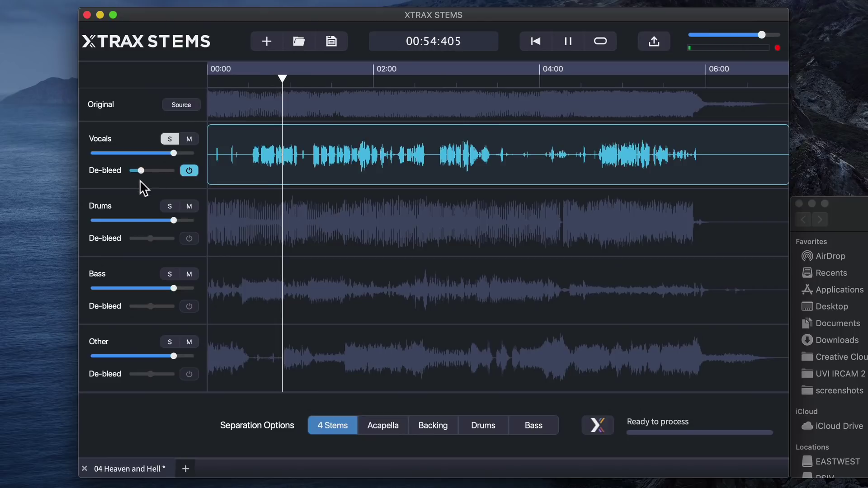
Unsolo the Vocals stem, switch off its de-bleed, and pause playback.
click(169, 138)
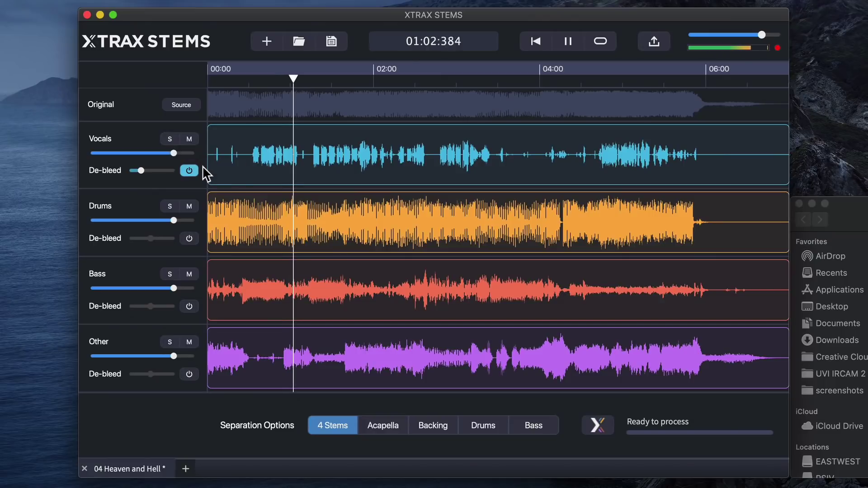
click(190, 171)
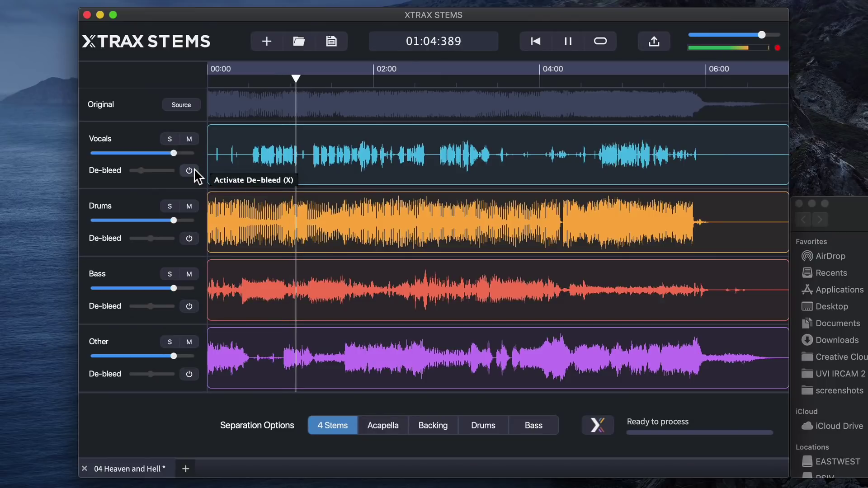
key(space)
Hear the mix with Drums, then Bass, then Other muted in turn, then stop.
click(189, 206)
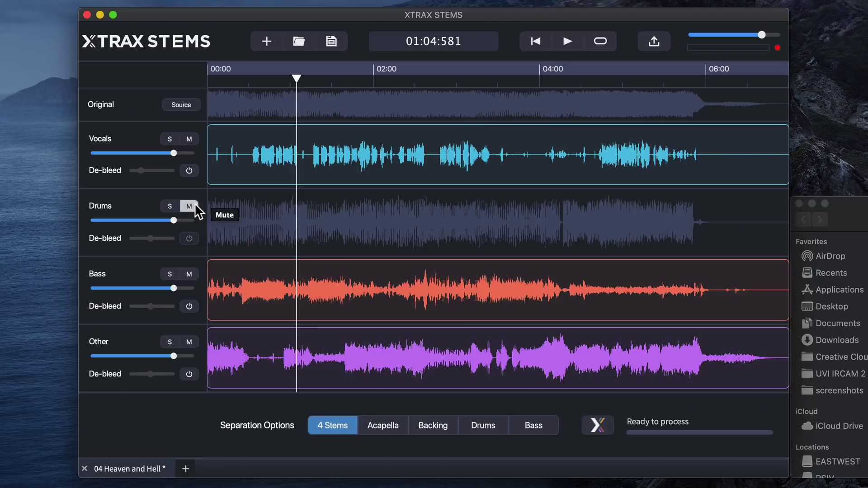
key(space)
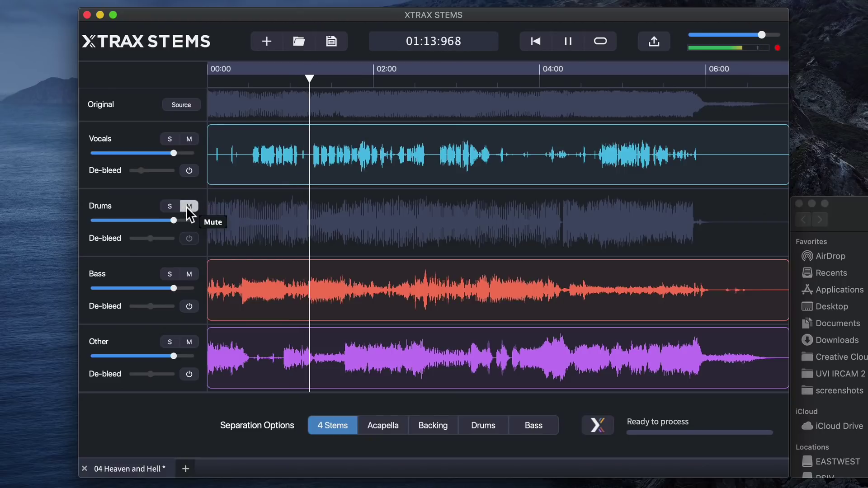
click(188, 207)
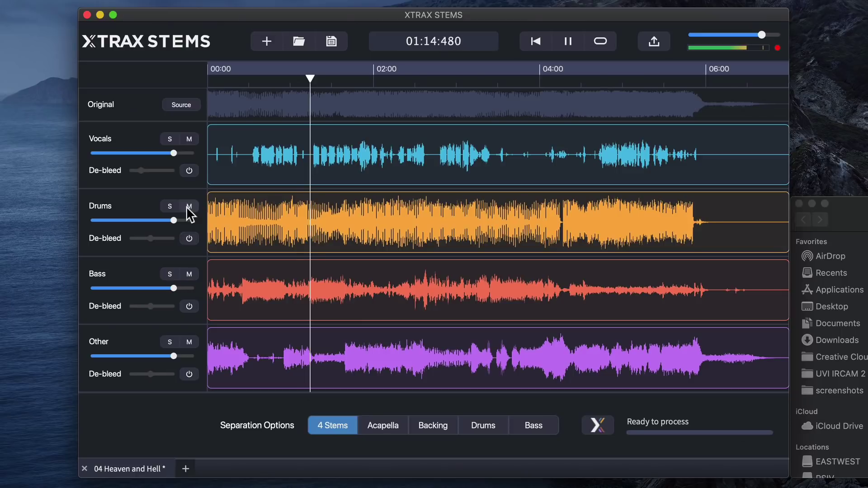
click(191, 271)
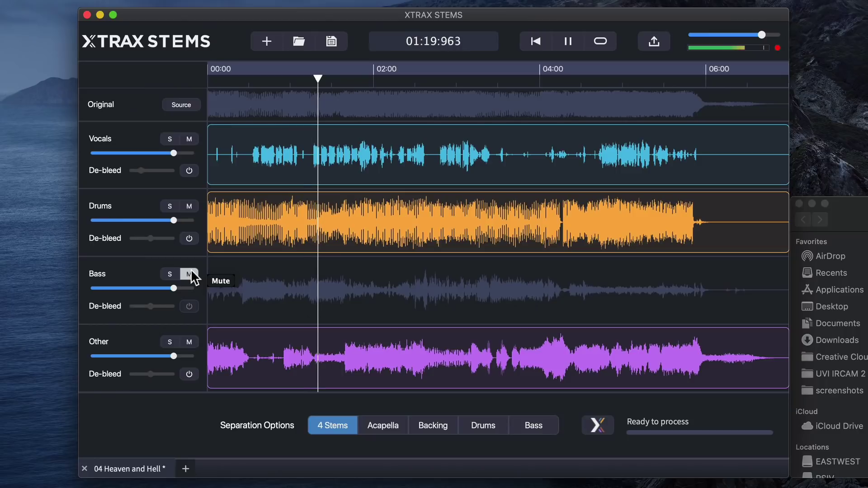
click(190, 273)
click(194, 343)
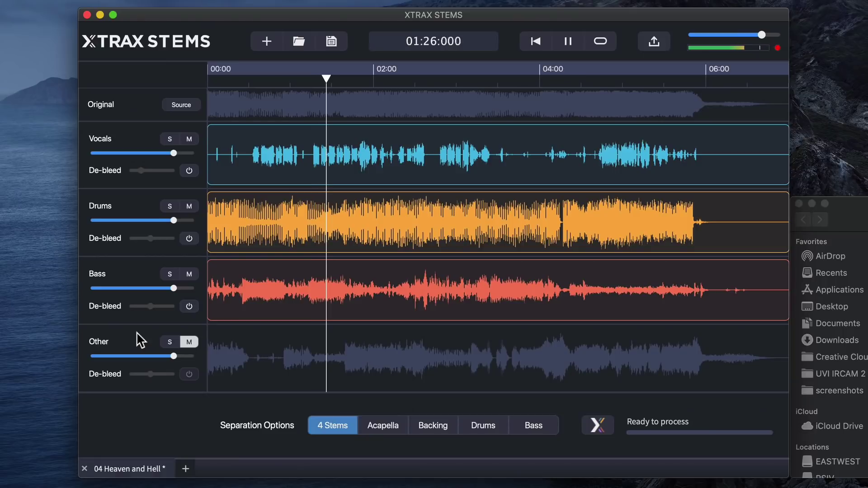
key(space)
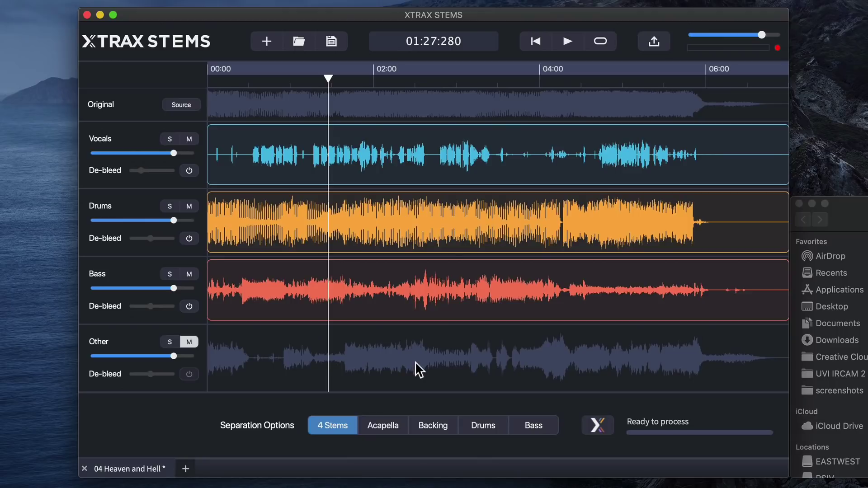
Unmute Other, mute the Vocals stem, and play the song without vocals.
click(189, 342)
click(189, 139)
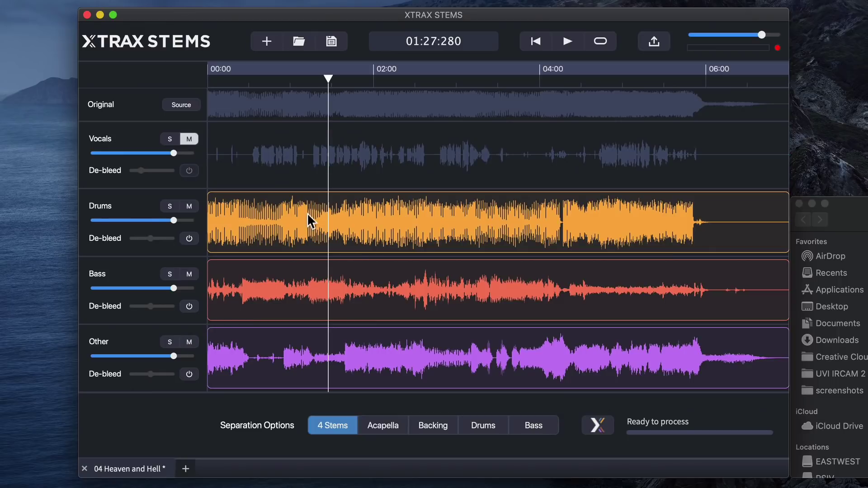
key(space)
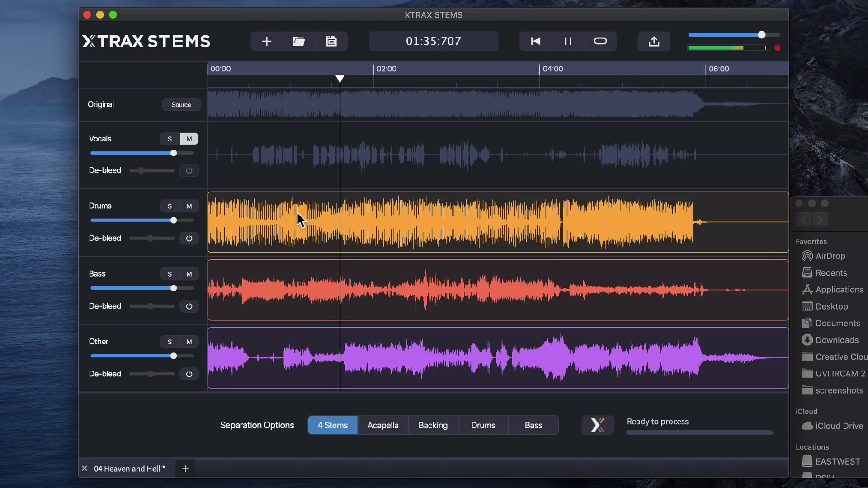
Stop, unmute Vocals, and compare the Acapella, Backing, Drums and Bass splits.
key(space)
click(189, 139)
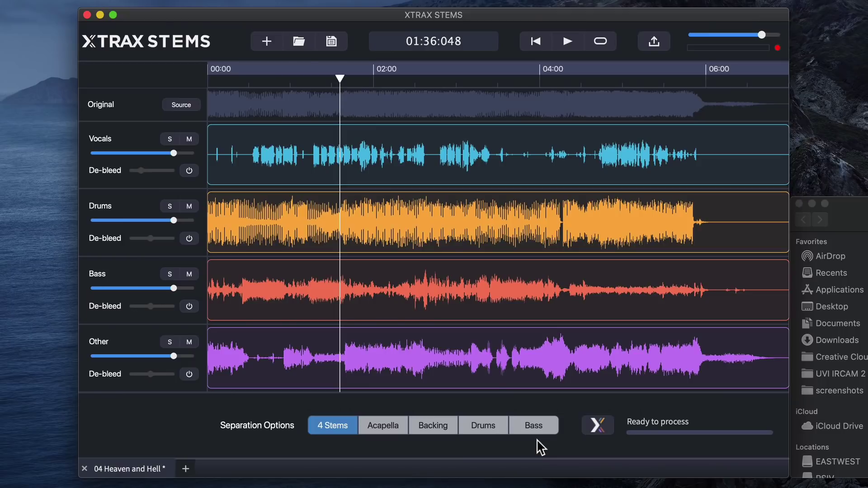
click(385, 429)
click(430, 427)
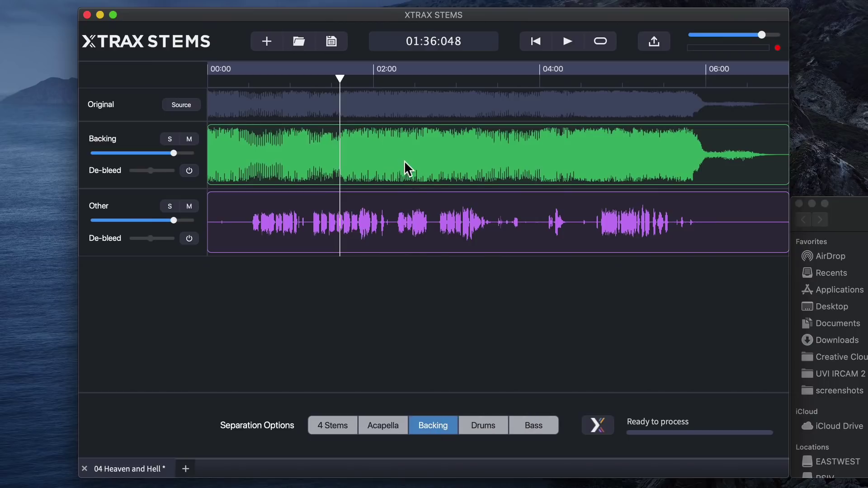
click(494, 424)
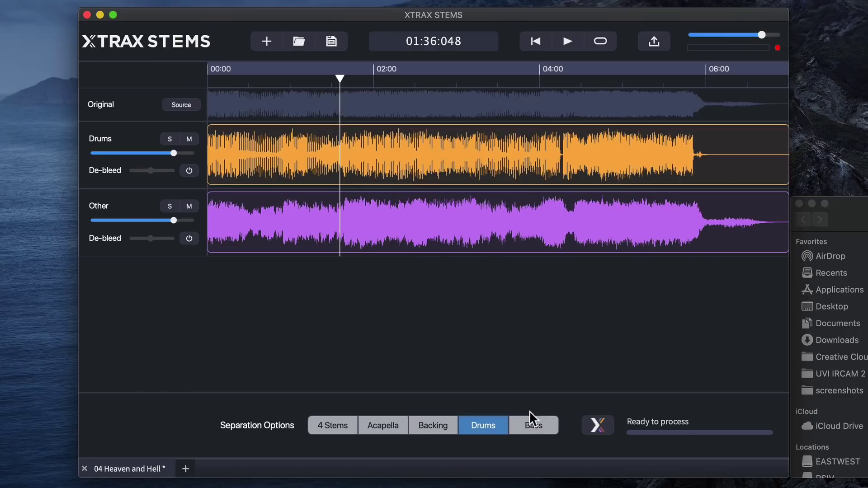
click(537, 423)
click(482, 429)
click(400, 427)
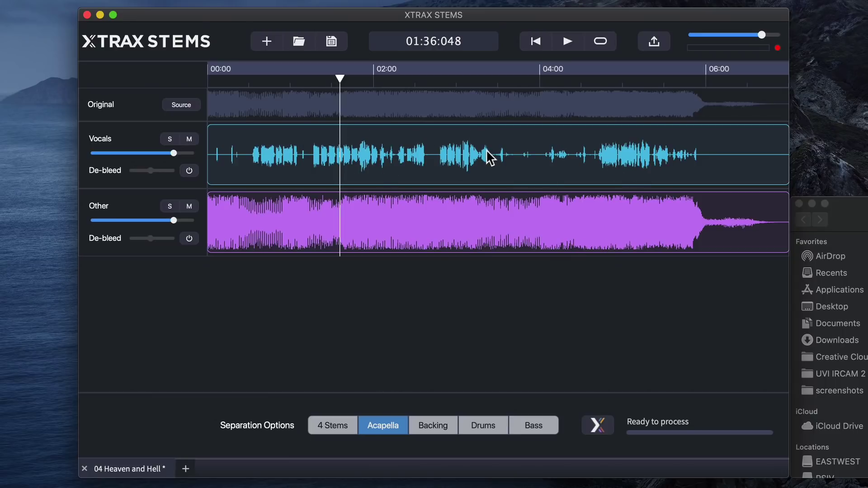
Cycle through Backing, 4 Stems, Acapella, Backing, Drums and Bass, returning to 4 Stems.
click(435, 424)
click(346, 427)
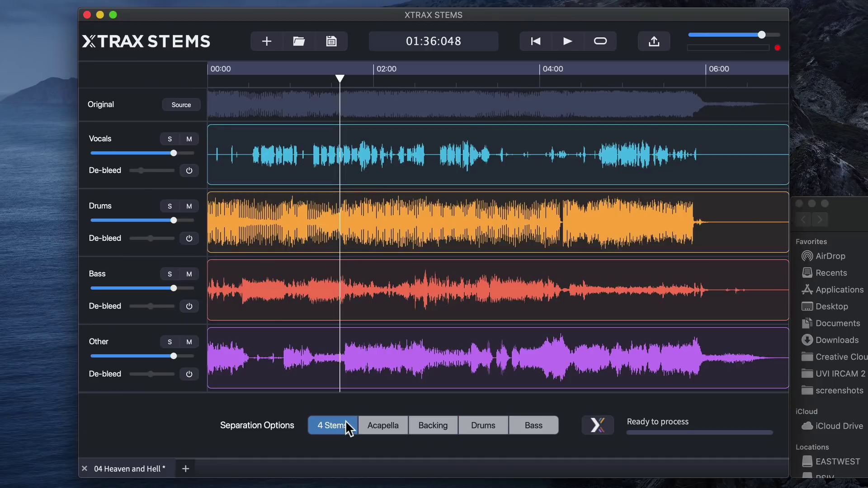
click(380, 427)
click(441, 428)
click(499, 426)
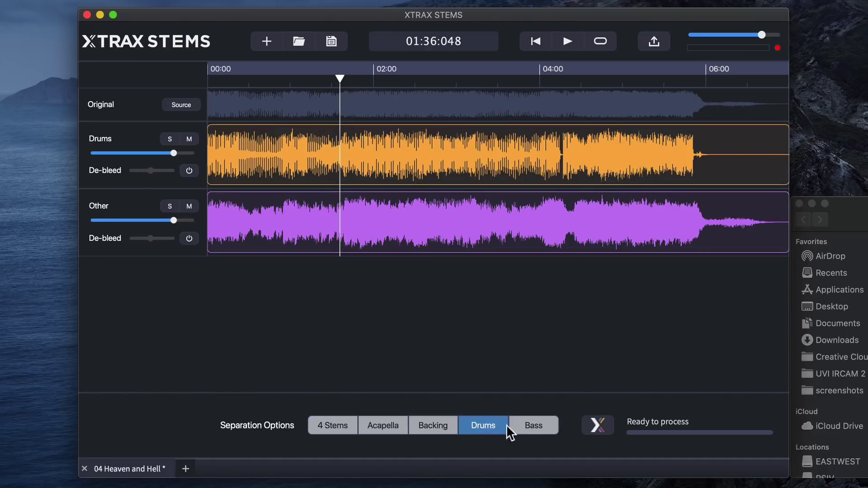
click(531, 427)
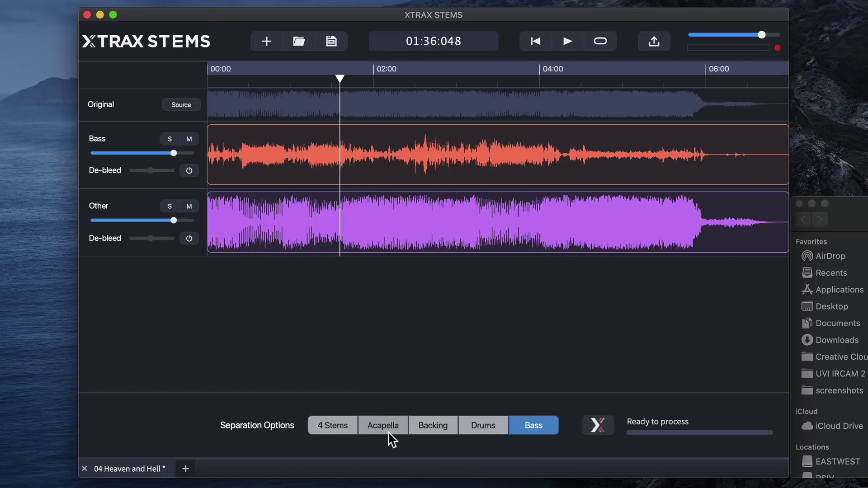
click(328, 421)
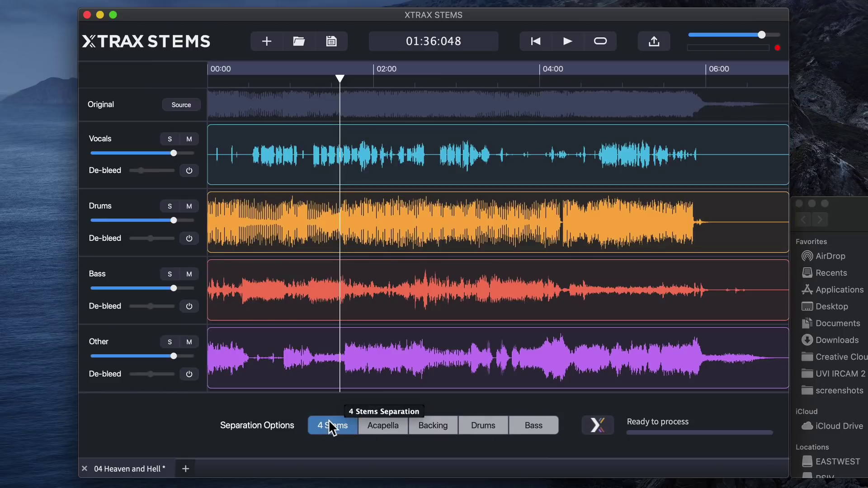
Audition the Acapella, Backing, Drums and Bass splits once more, ending on Bass.
click(392, 430)
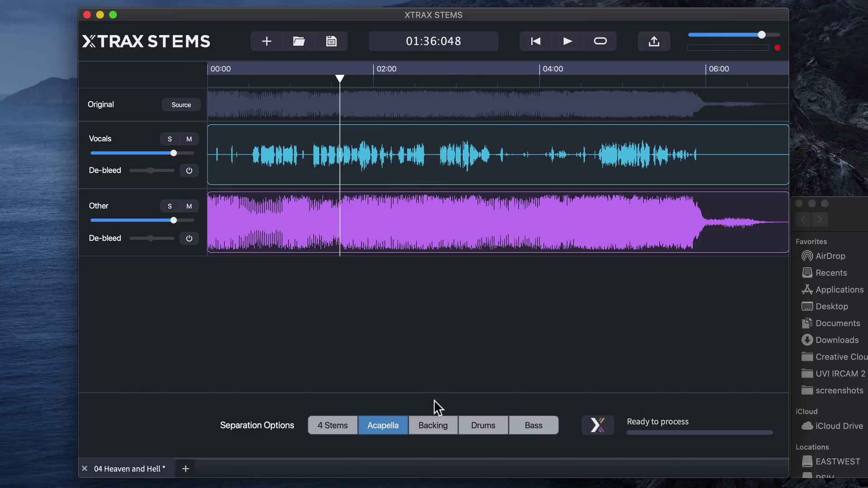
click(435, 425)
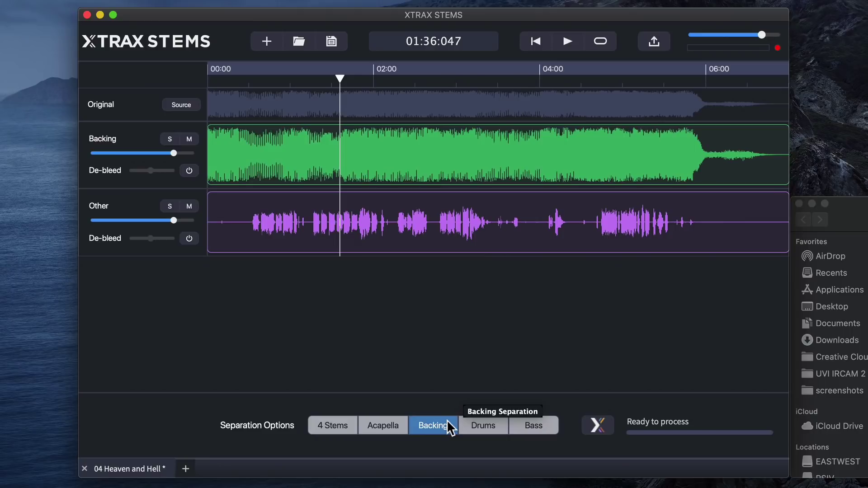
click(392, 428)
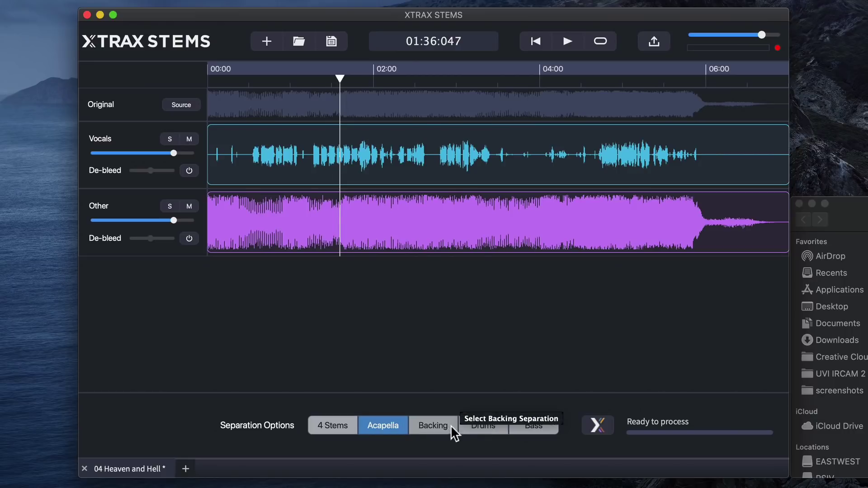
click(472, 427)
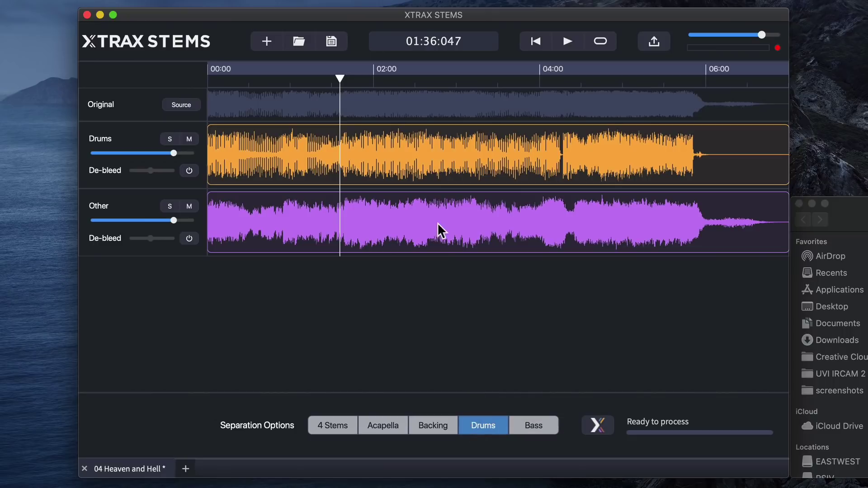
click(541, 425)
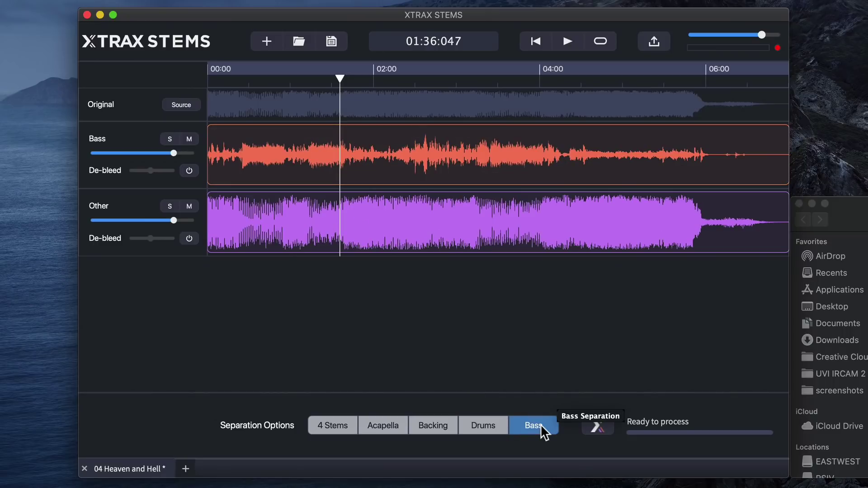
Switch between the Acapella, 4 Stems and Backing splits, landing on Backing.
click(384, 423)
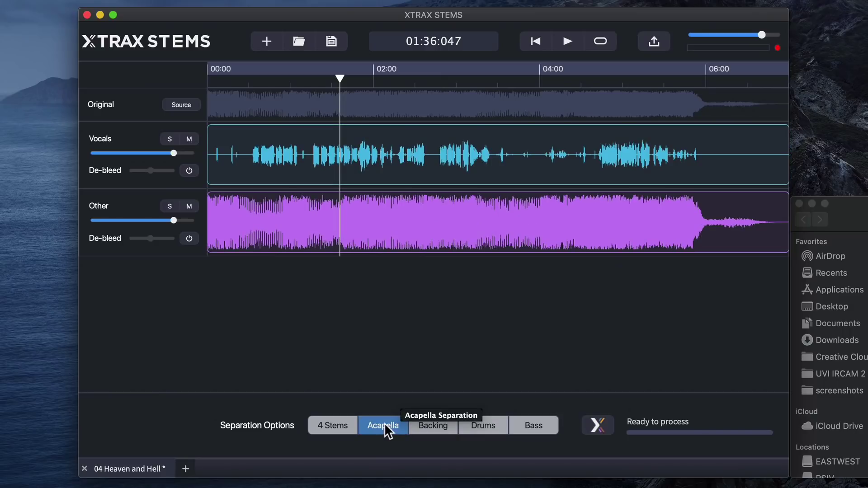
click(323, 425)
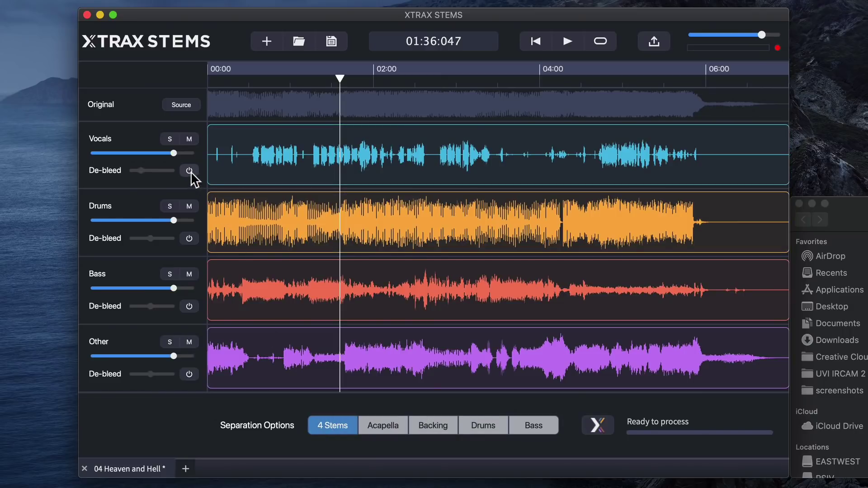
click(379, 425)
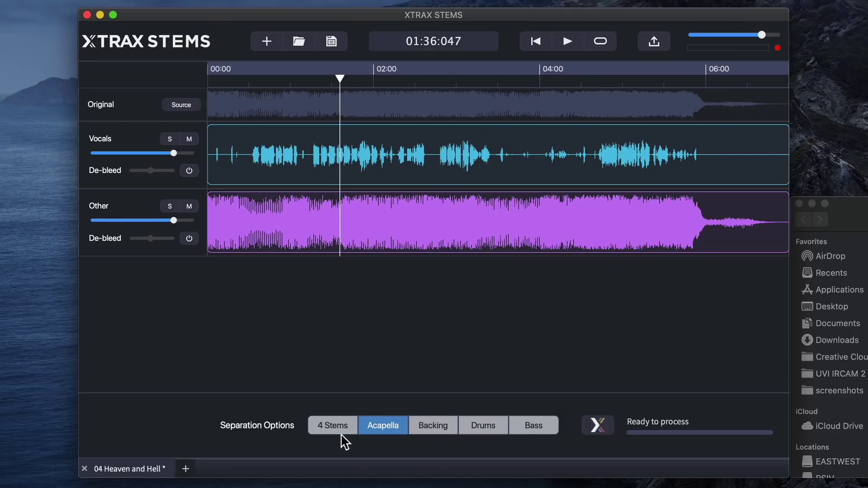
click(340, 429)
click(385, 429)
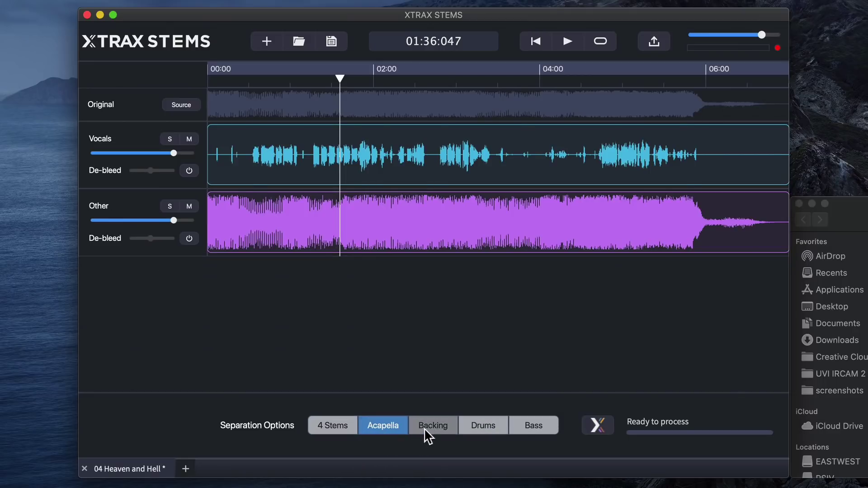
click(424, 428)
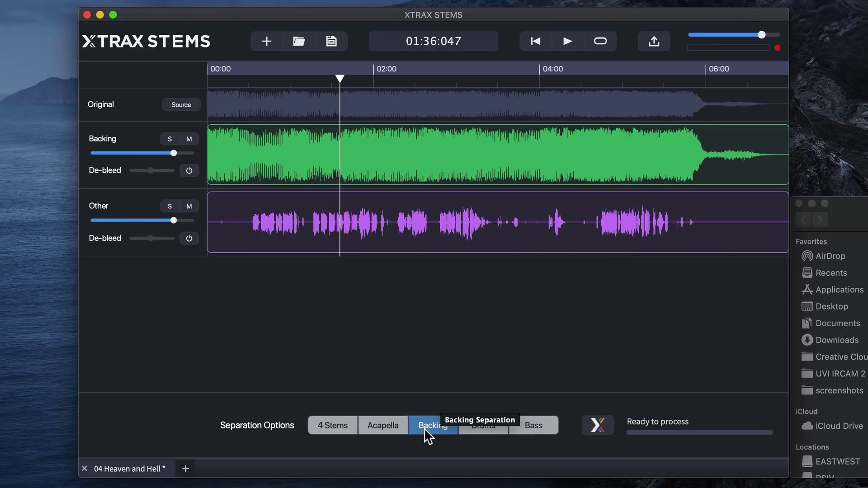
From about 00:32, play the 4 Stems split with the Vocals stem soloed.
click(251, 226)
click(351, 422)
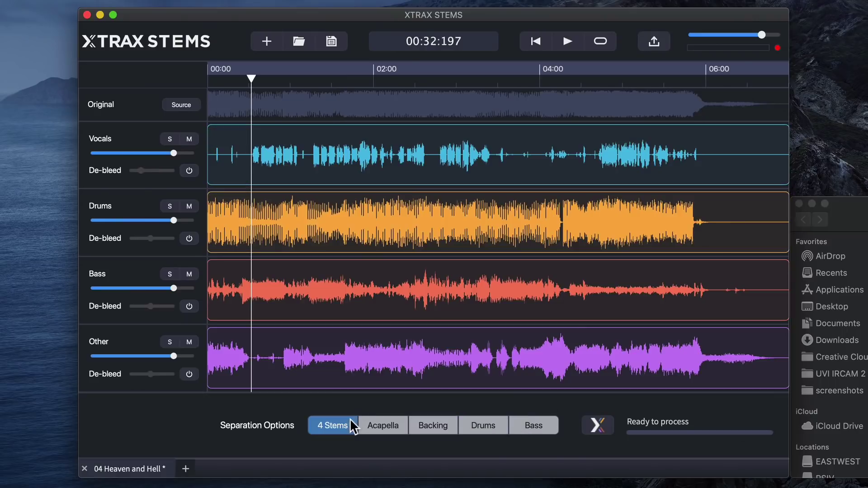
click(170, 139)
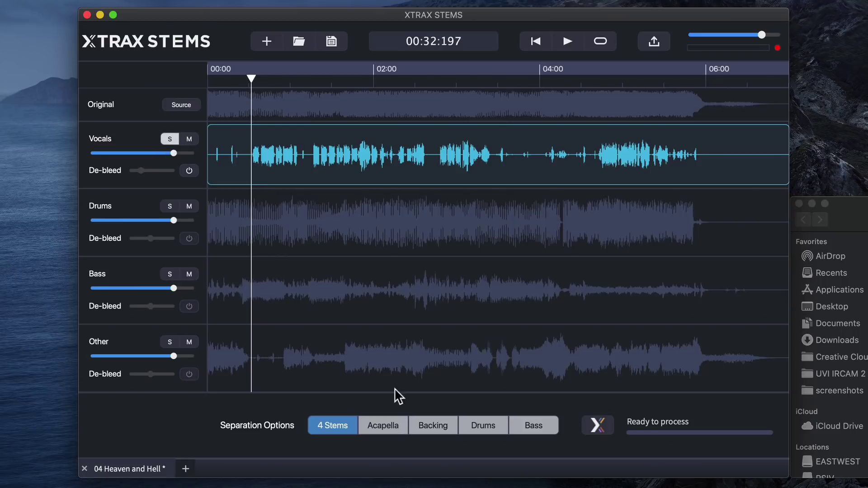
key(space)
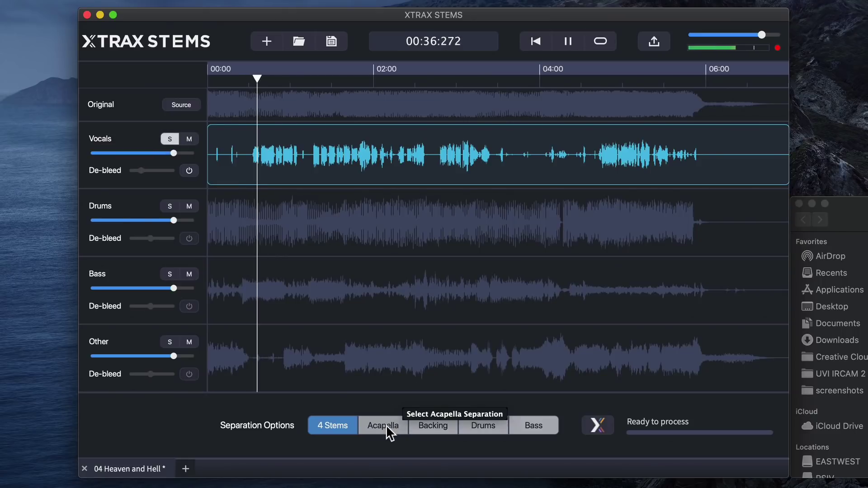
Solo Vocals in the Acapella split, then the Other stem in the Backing split.
click(386, 425)
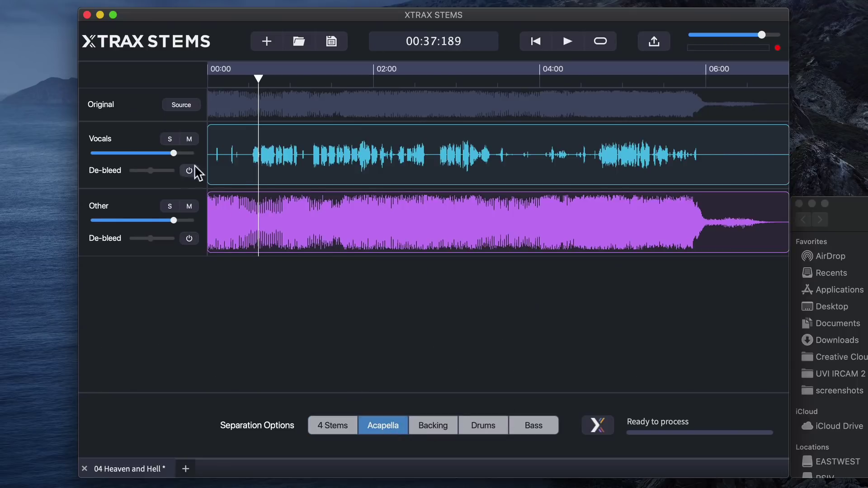
click(249, 166)
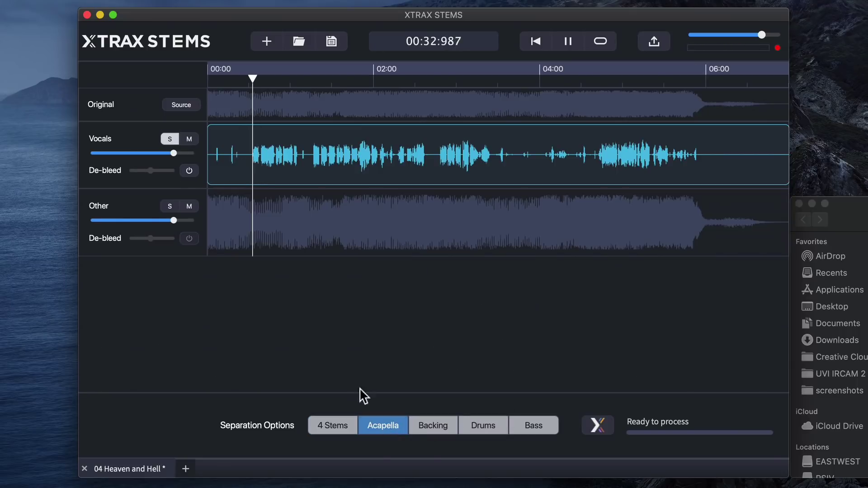
click(437, 425)
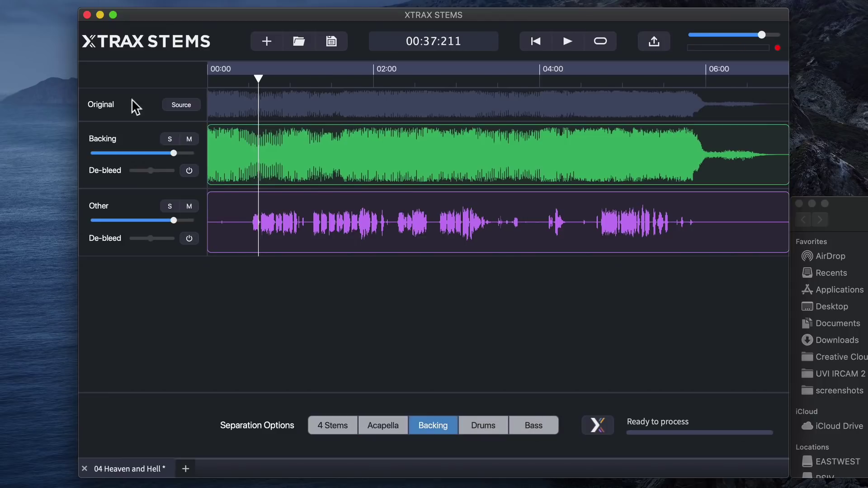
click(170, 206)
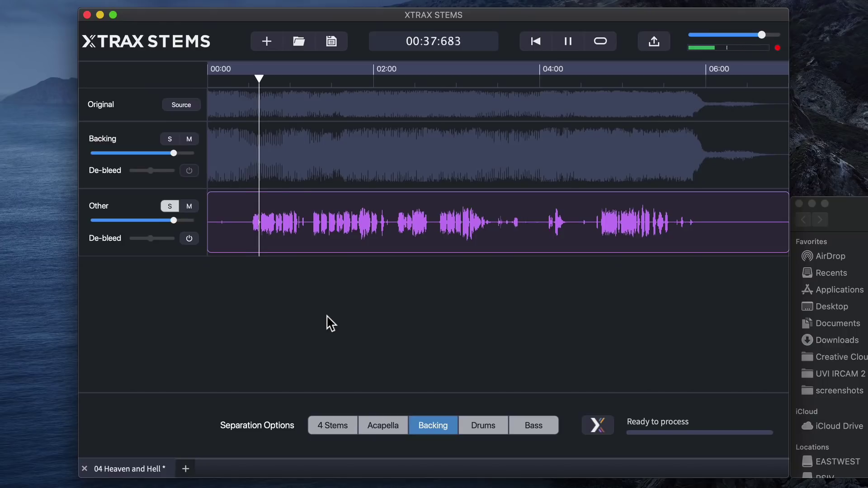
key(space)
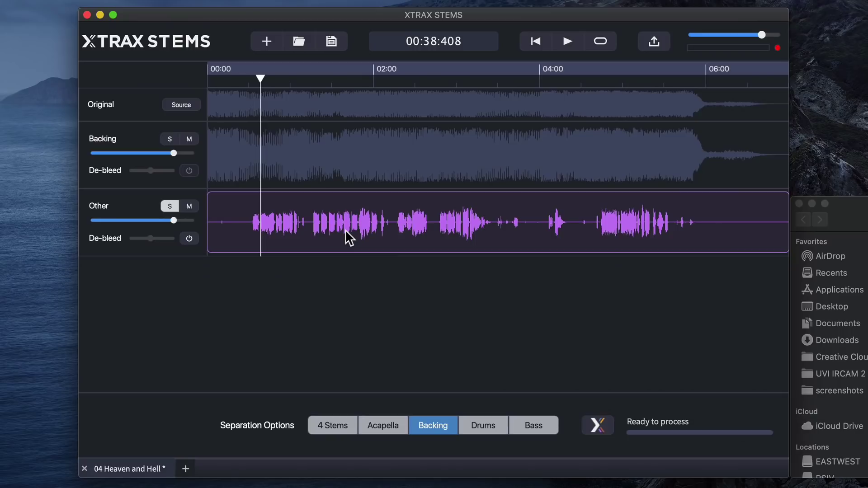
key(space)
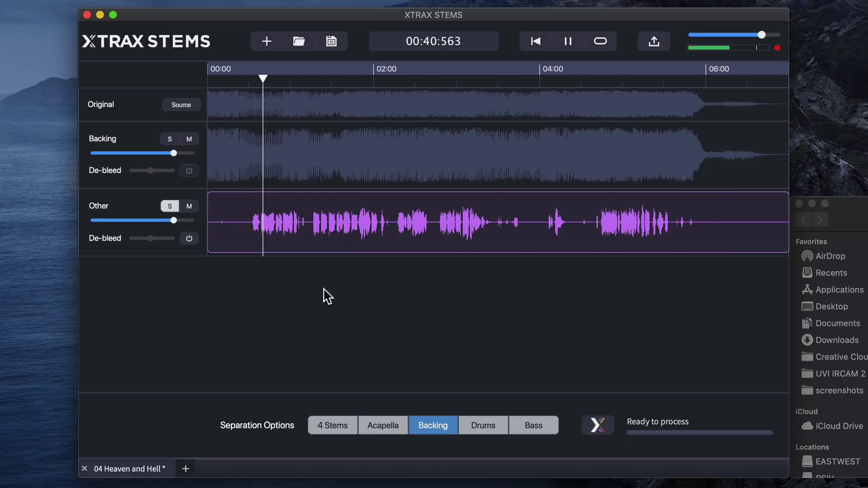
Enable de-bleed on the soloed Other stem at a slightly lower amount, then pause.
click(190, 238)
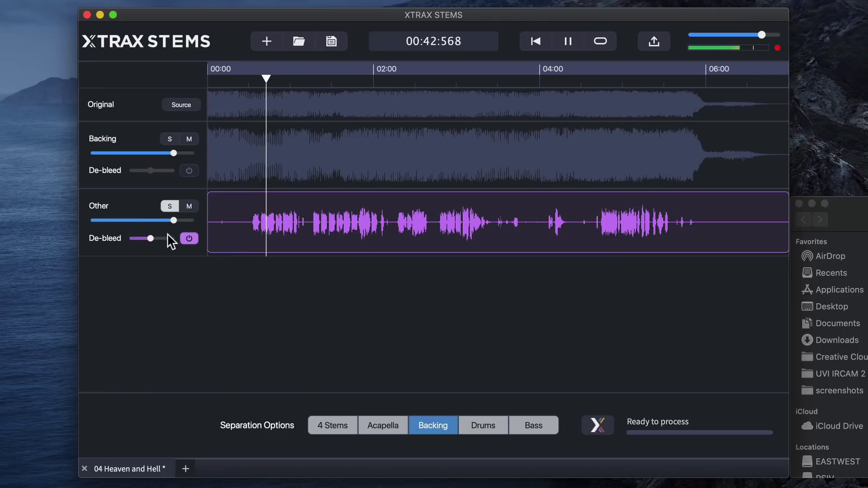
drag(155, 238, 144, 241)
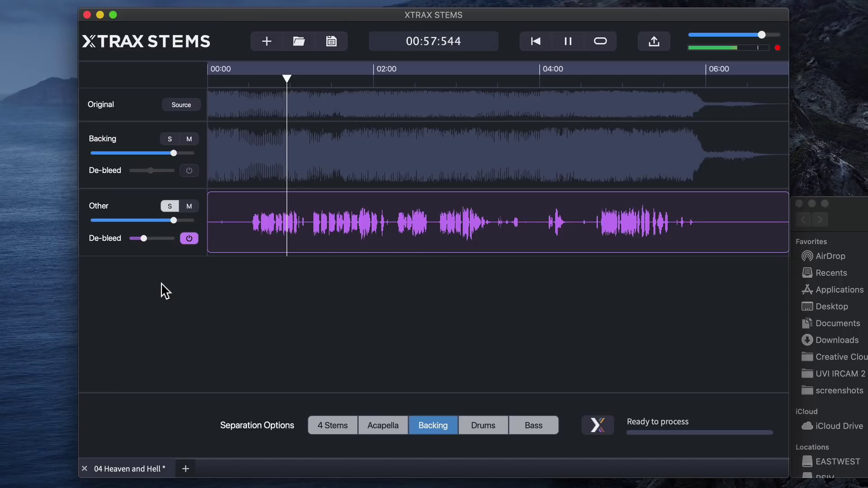
key(space)
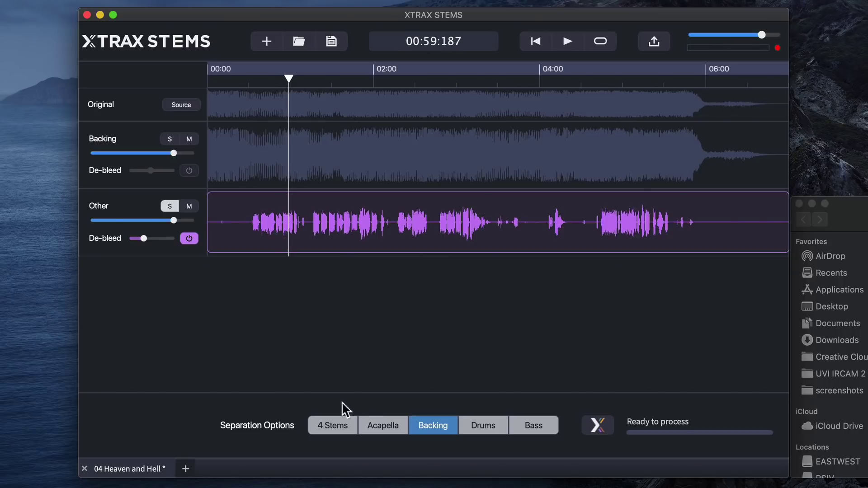
Play the Acapella split from about 00:38, compare it with Backing, then return to Acapella.
click(380, 425)
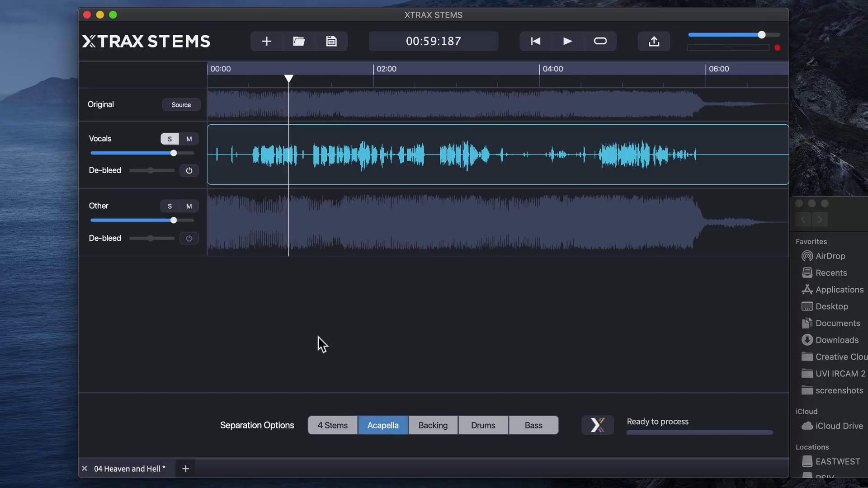
click(262, 166)
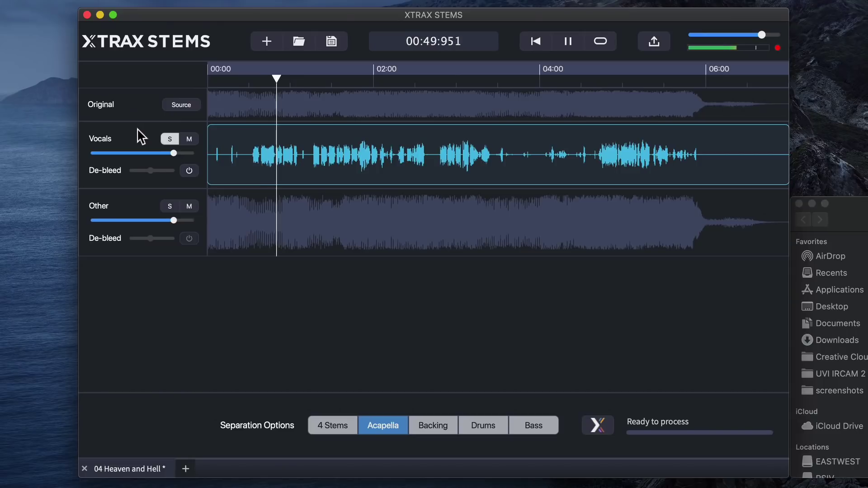
key(space)
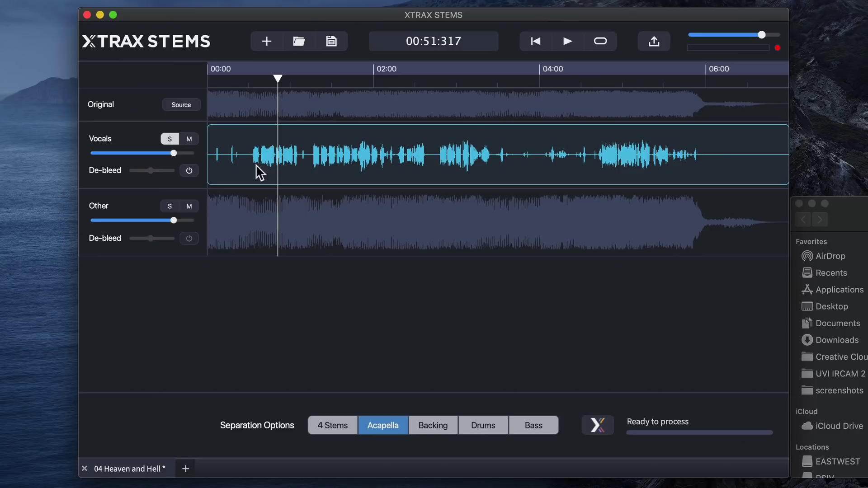
click(430, 427)
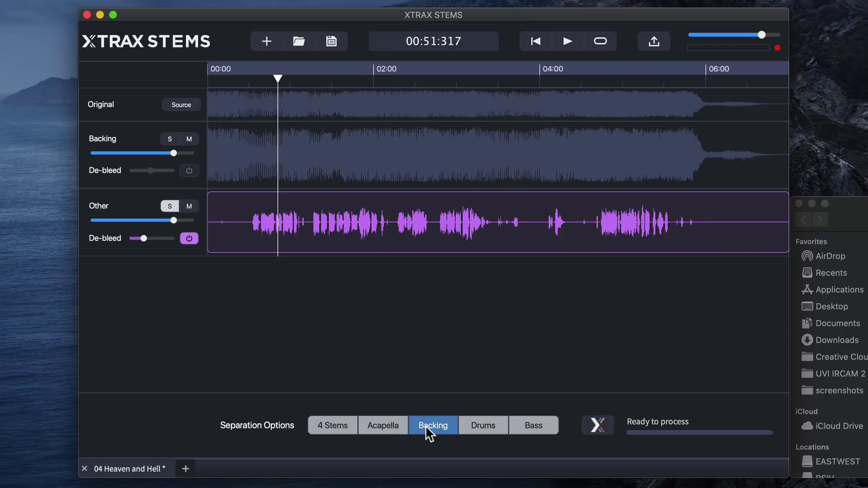
click(386, 425)
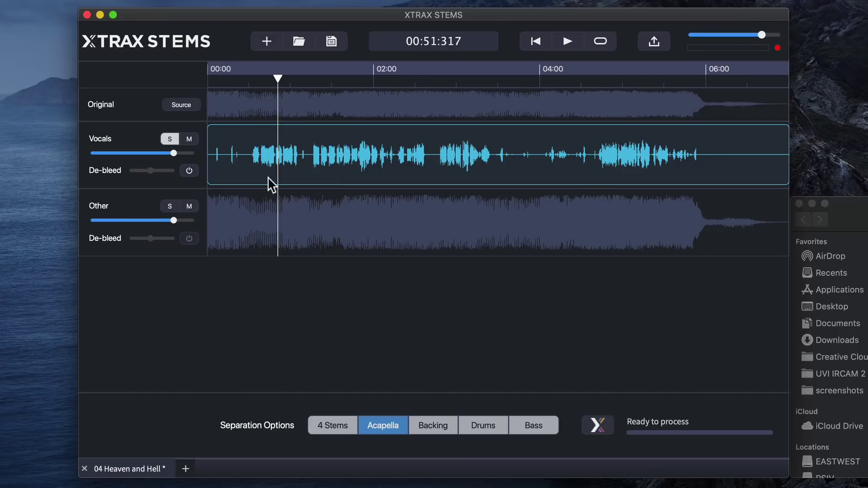
Switch to the Drums split, solo Drums, and play it with a light de-bleed applied.
click(480, 428)
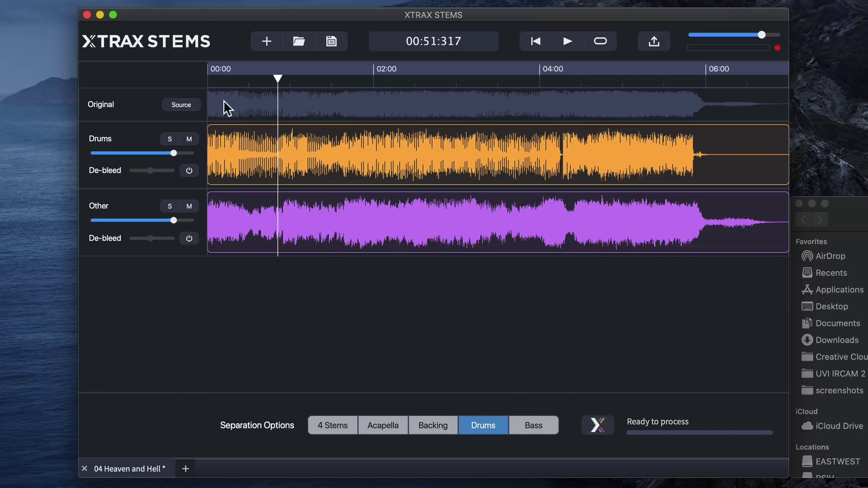
click(171, 137)
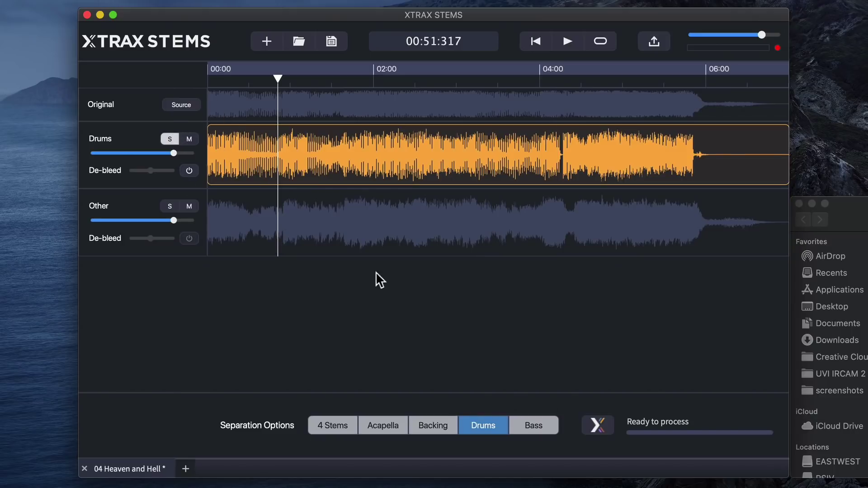
key(space)
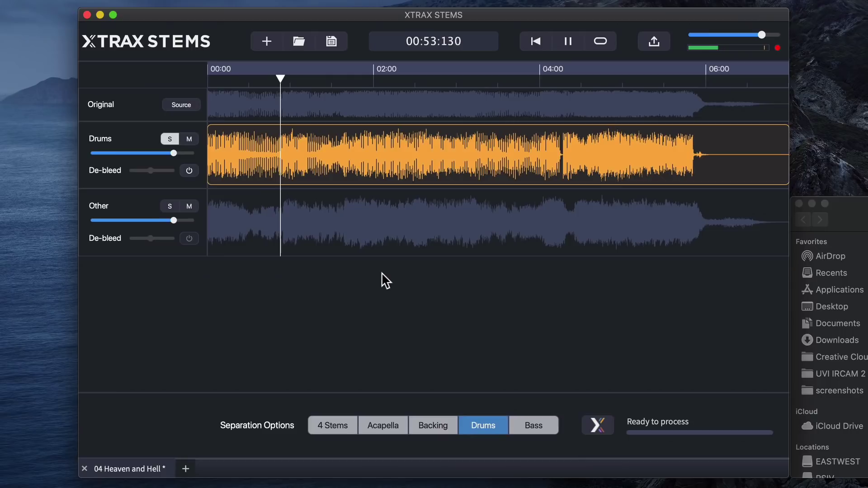
click(189, 171)
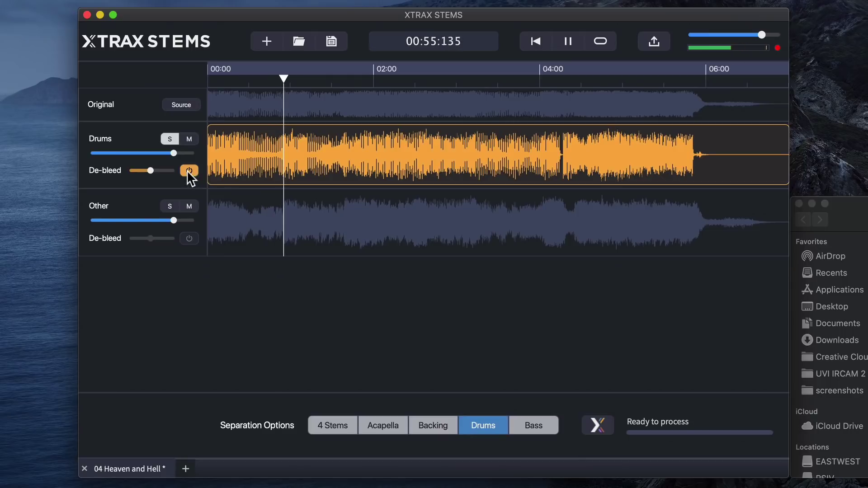
drag(149, 170, 137, 172)
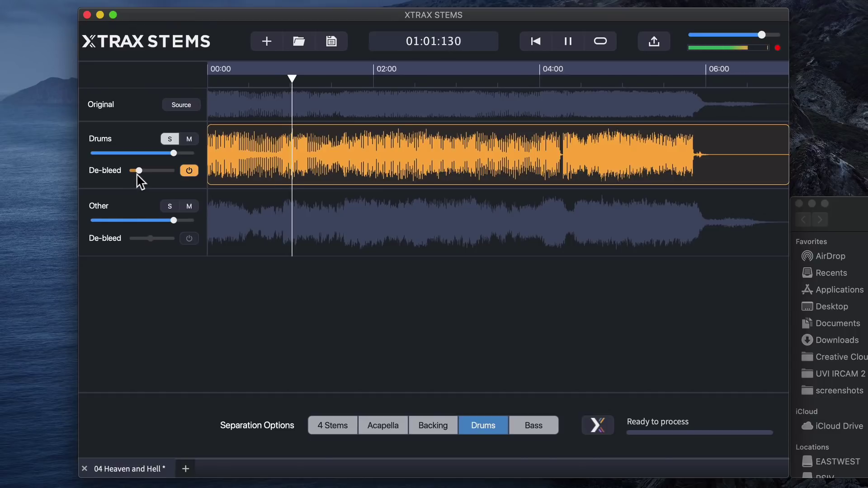
mouse_move(138, 171)
mouse_down()
mouse_move(165, 172)
mouse_move(138, 174)
mouse_up()
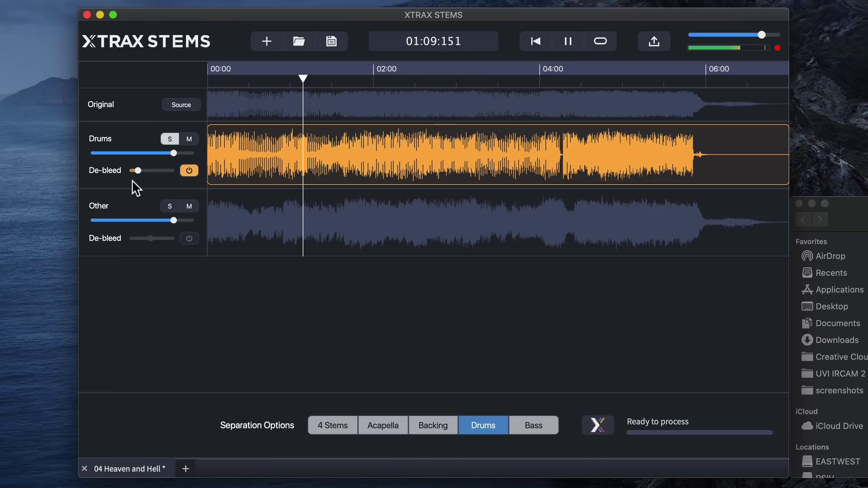
key(space)
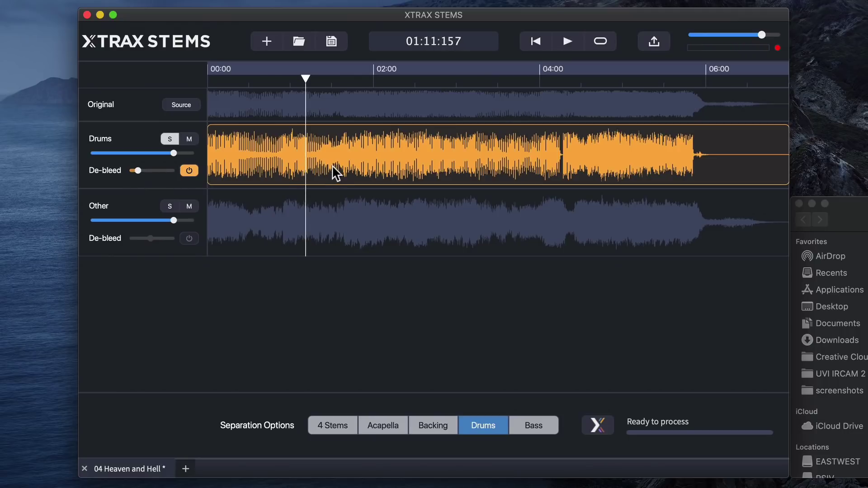
Unsolo Drums, drop Other to −46.1 dB, toggle Drums de-bleed, then raise Other to −40.1 dB.
click(170, 139)
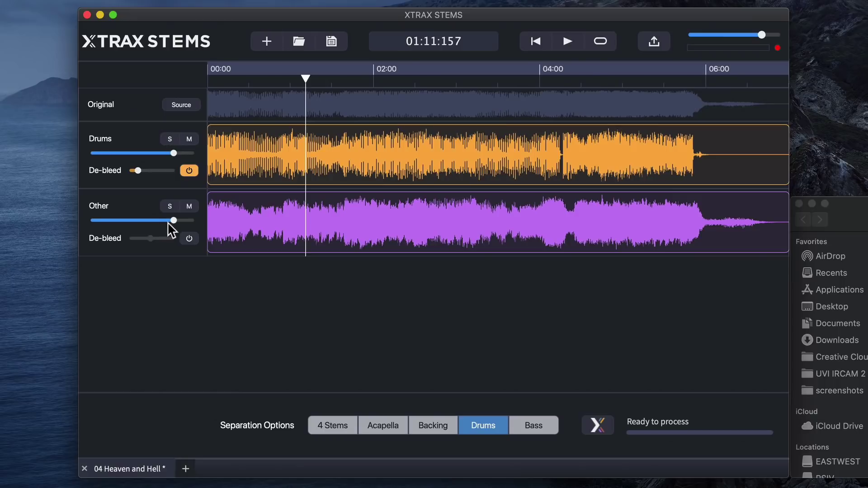
drag(173, 221, 107, 227)
click(188, 170)
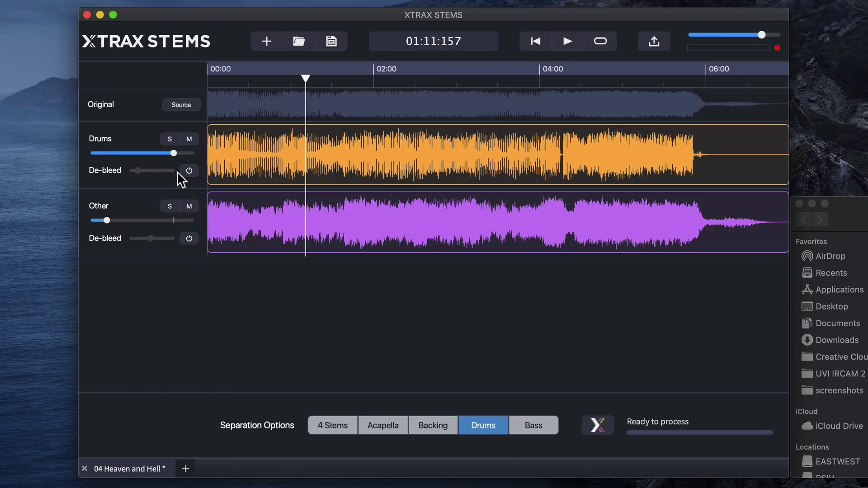
click(183, 172)
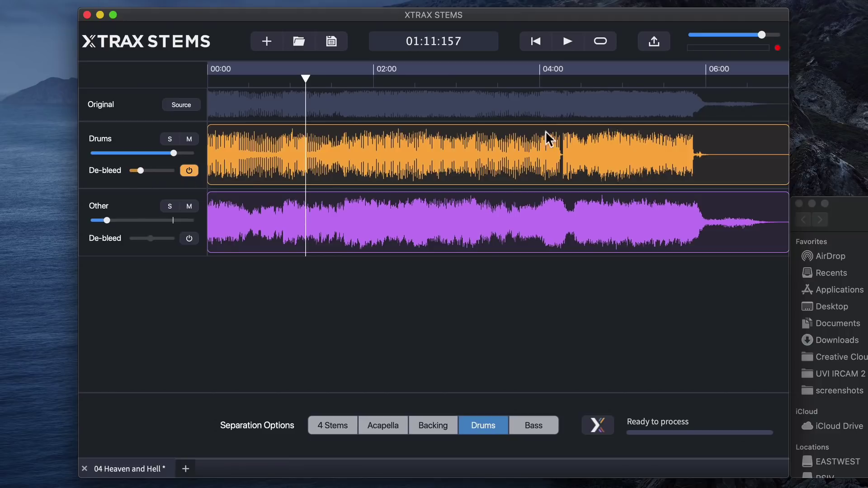
key(space)
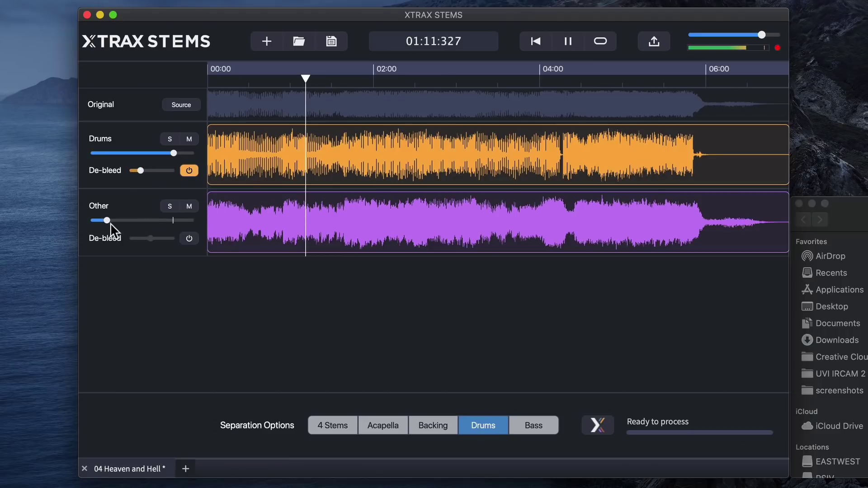
drag(106, 220, 127, 221)
Turn off Drums de-bleed, reset the Other stem's volume to default, and mute Drums.
click(186, 172)
key(space)
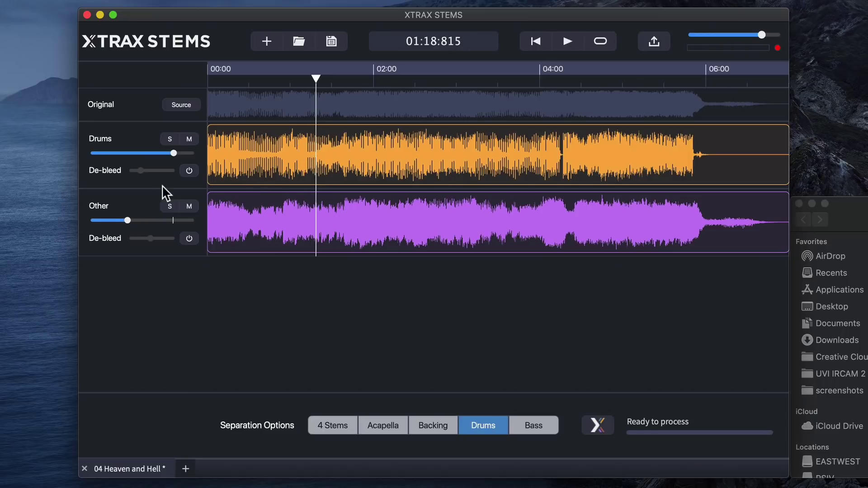
key(space)
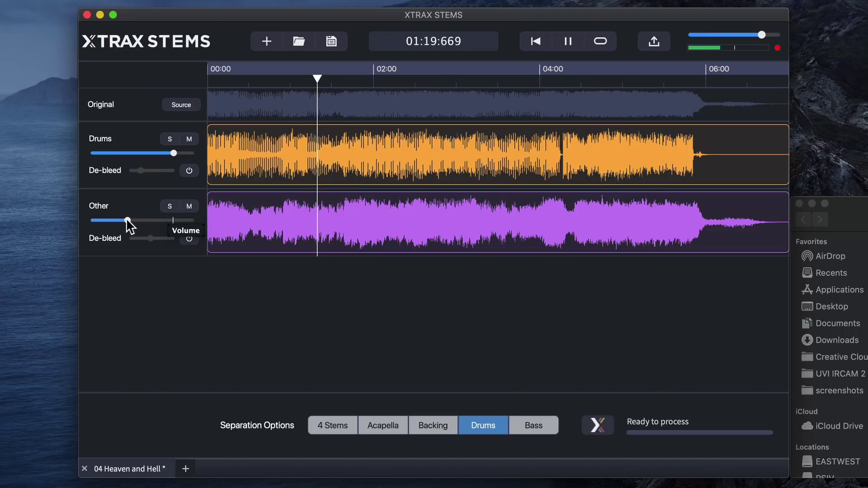
drag(128, 220, 125, 221)
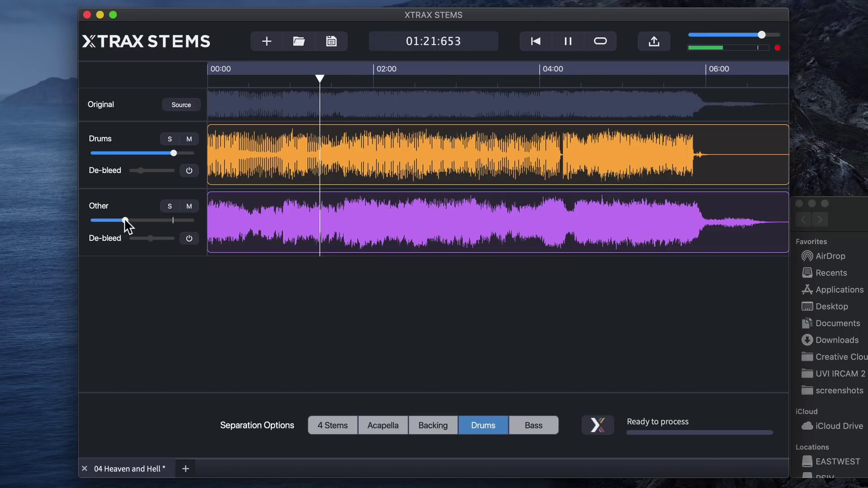
double_click(125, 220)
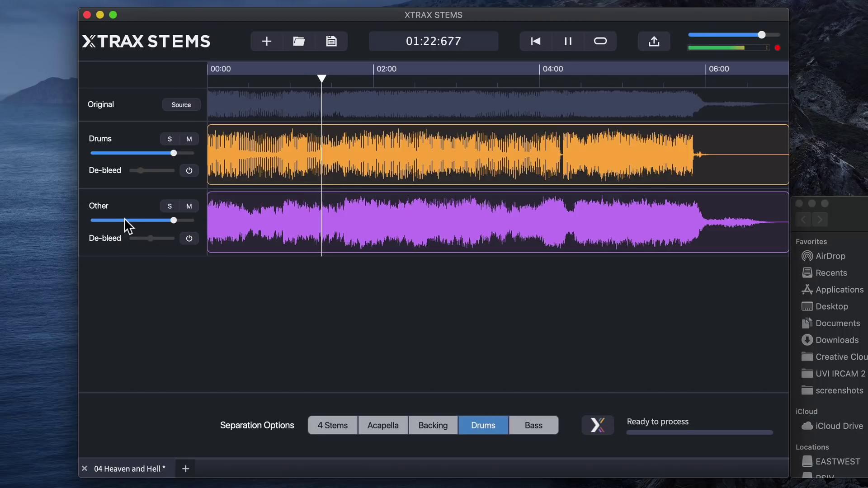
click(190, 138)
key(space)
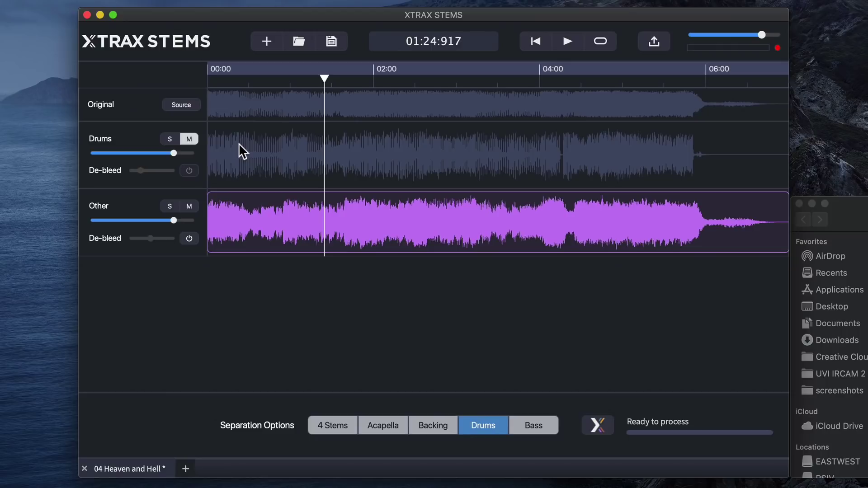
key(space)
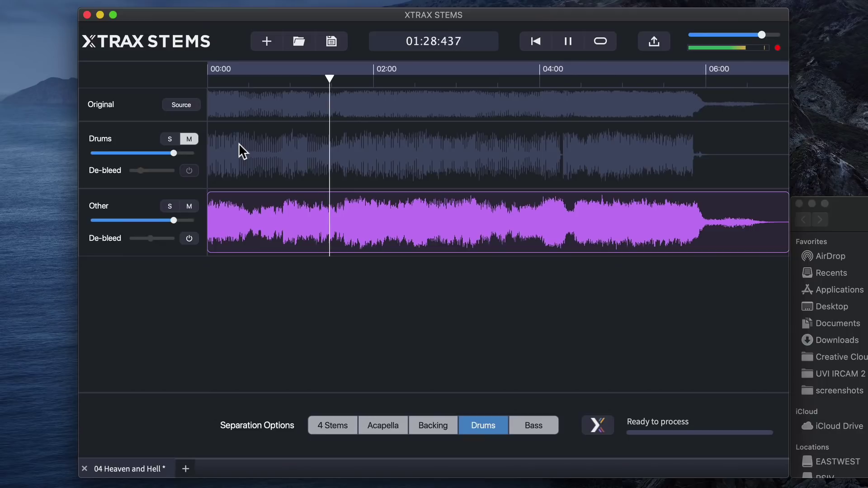
key(space)
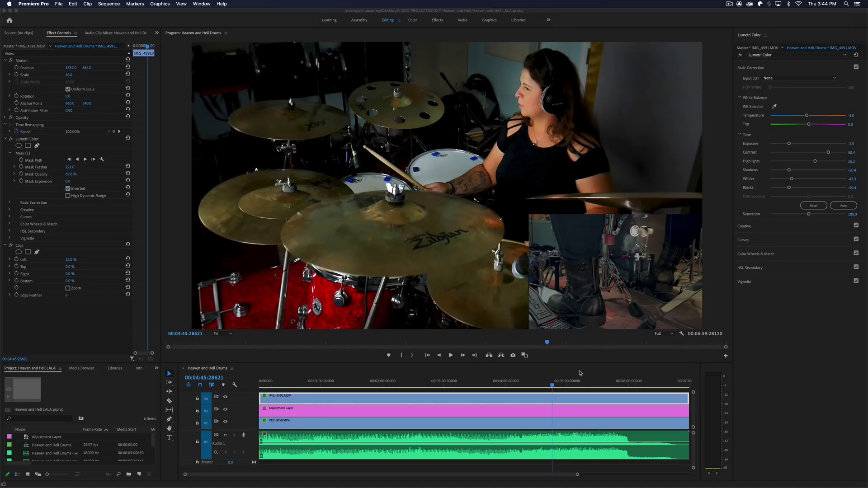
click(580, 373)
key(space)
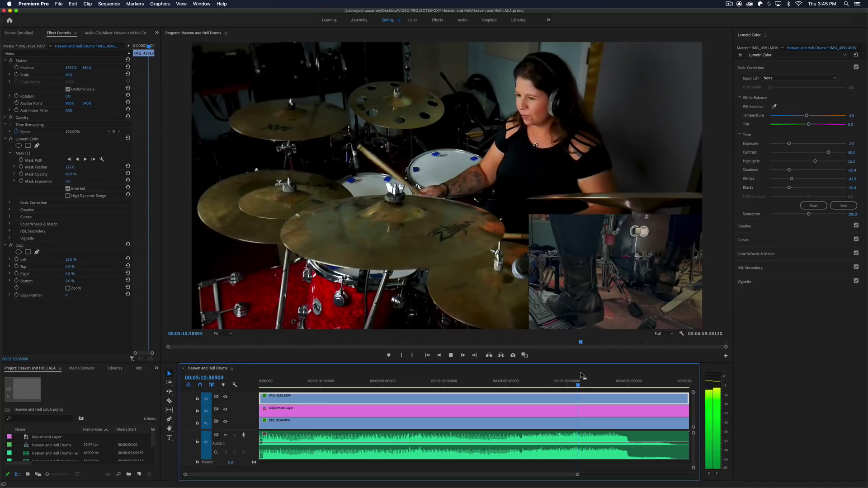
key(space)
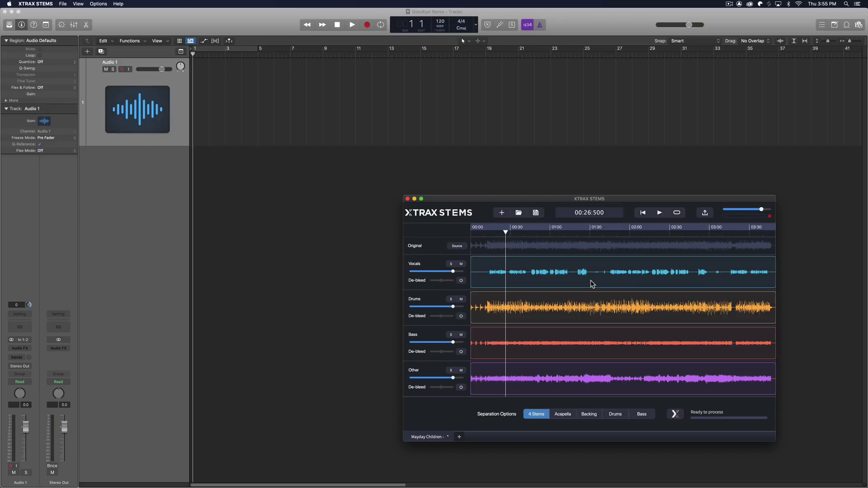
Play Mayday Children's four-stem split from about 00:13.
click(479, 233)
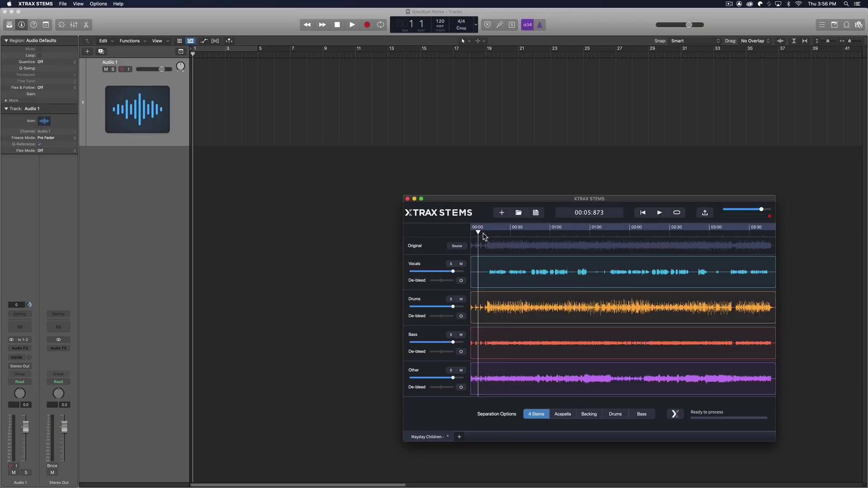
click(488, 234)
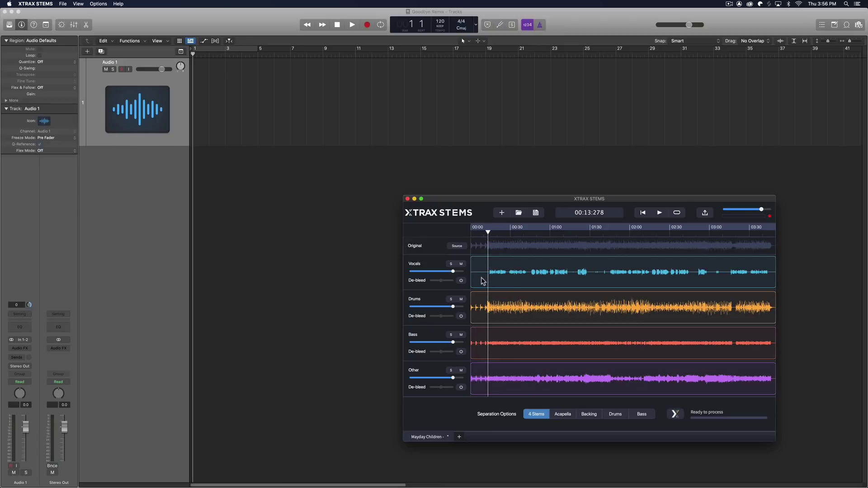
key(space)
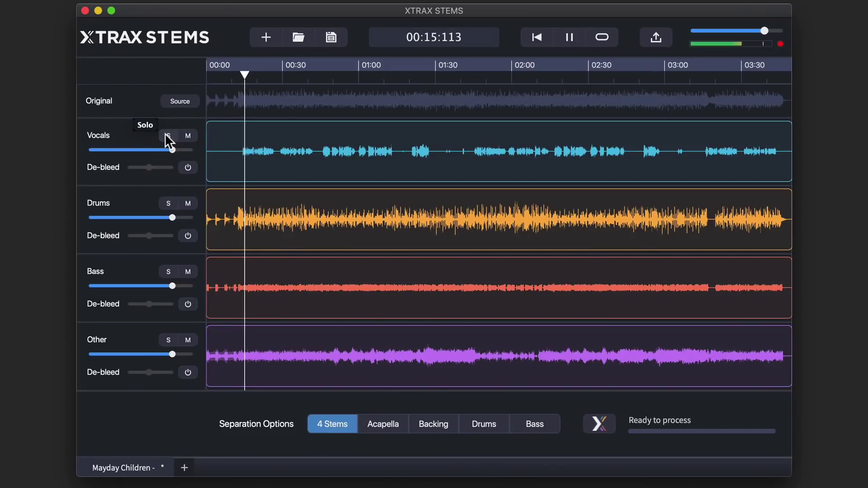
Briefly solo the Vocals, Drums and Bass stems one after another.
click(166, 135)
click(168, 137)
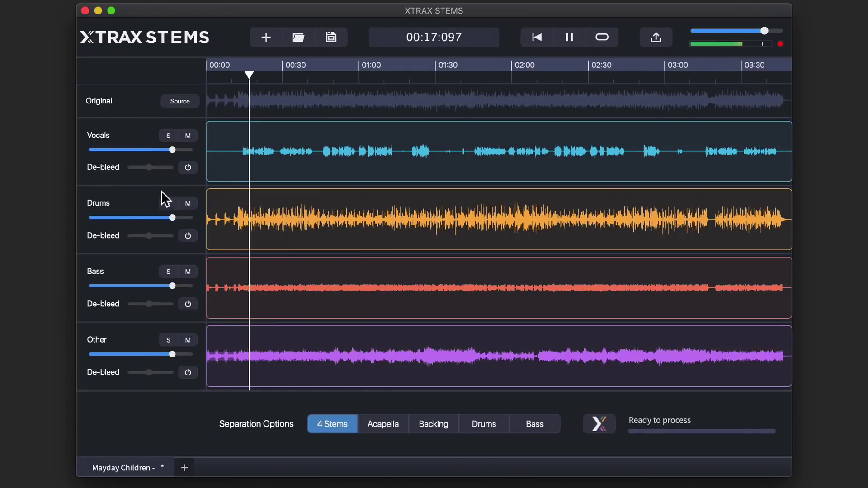
click(168, 205)
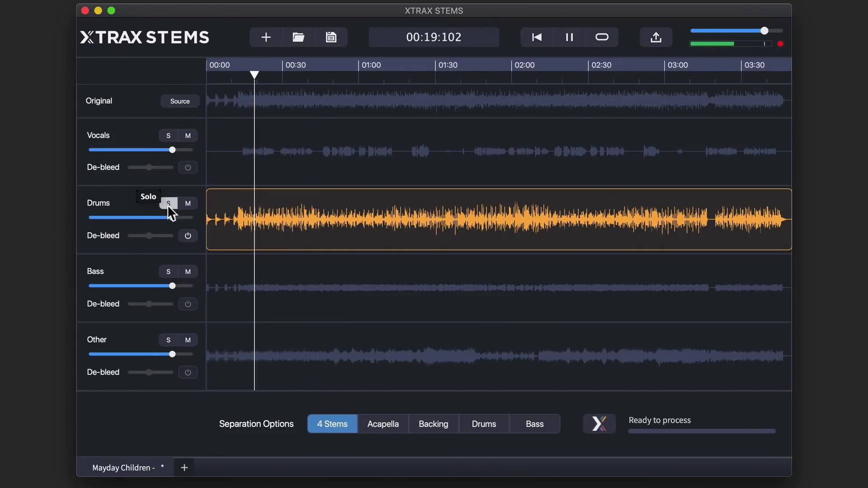
click(168, 205)
click(166, 272)
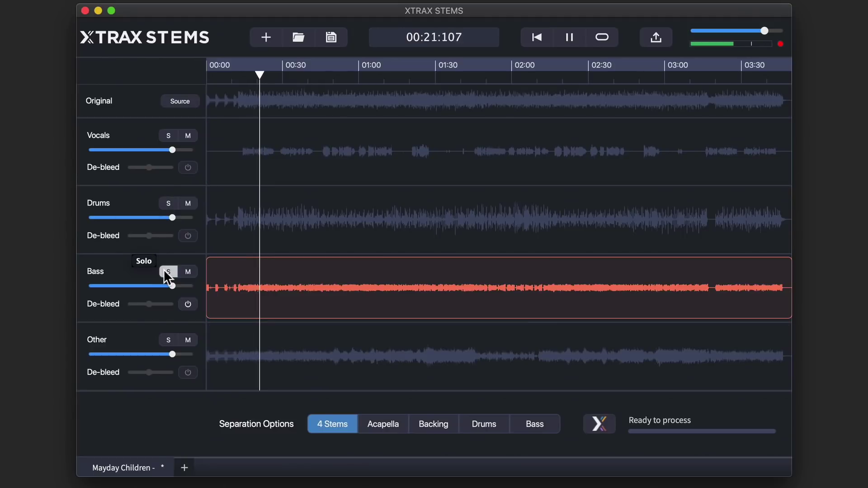
click(166, 271)
Solo and unsolo the Other stem, stop playback, and open the export settings.
click(168, 340)
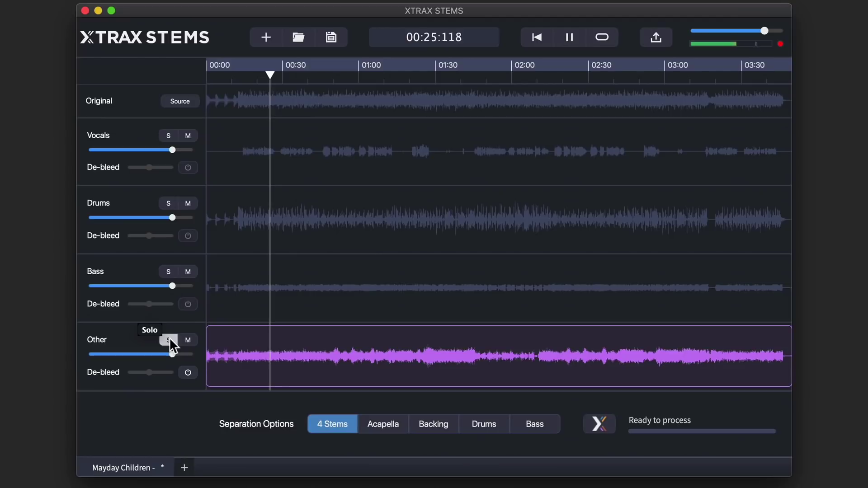
click(169, 340)
key(space)
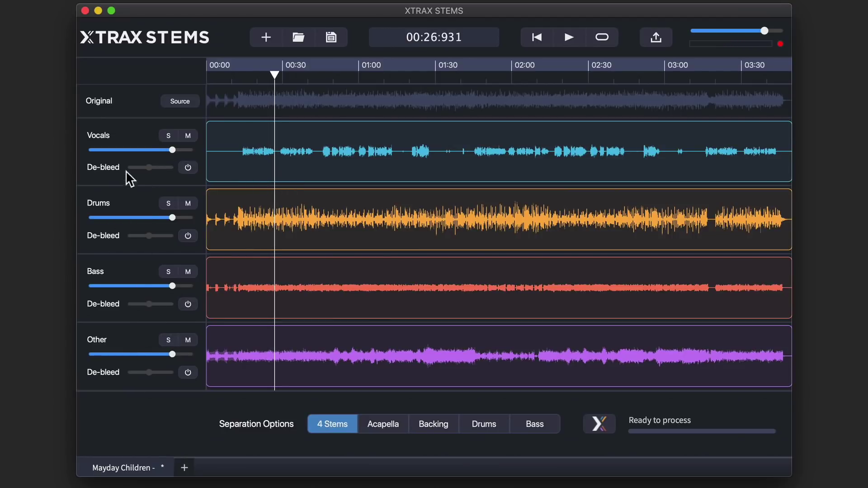
click(662, 46)
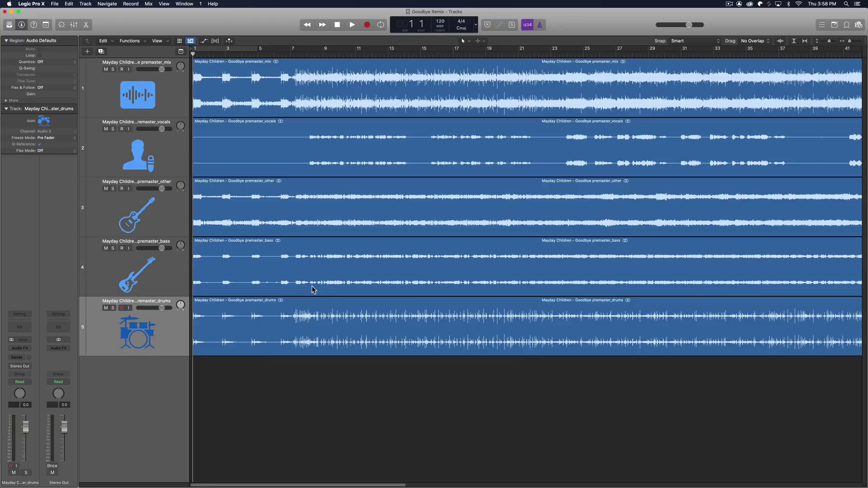
Mute the premaster_mix track, then select the vocals track.
click(143, 95)
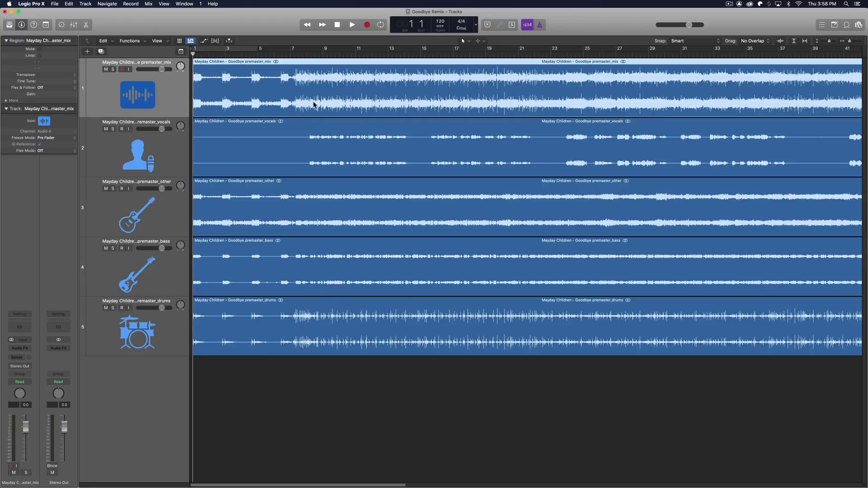
click(107, 71)
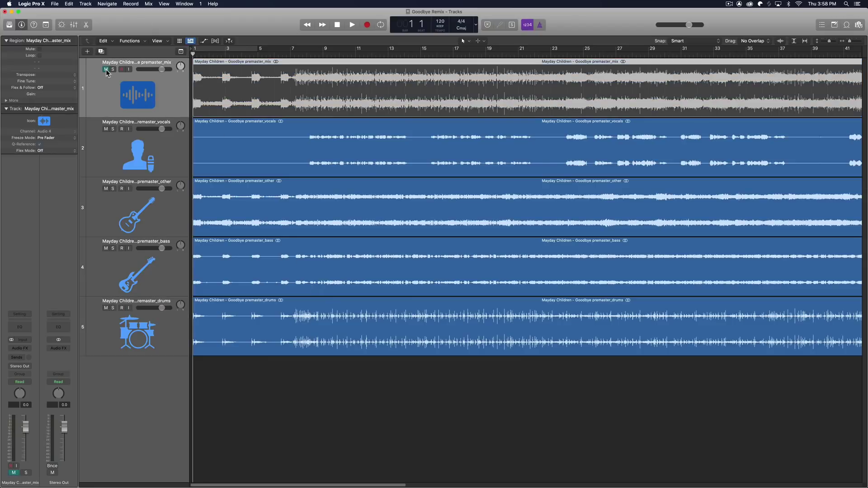
click(140, 149)
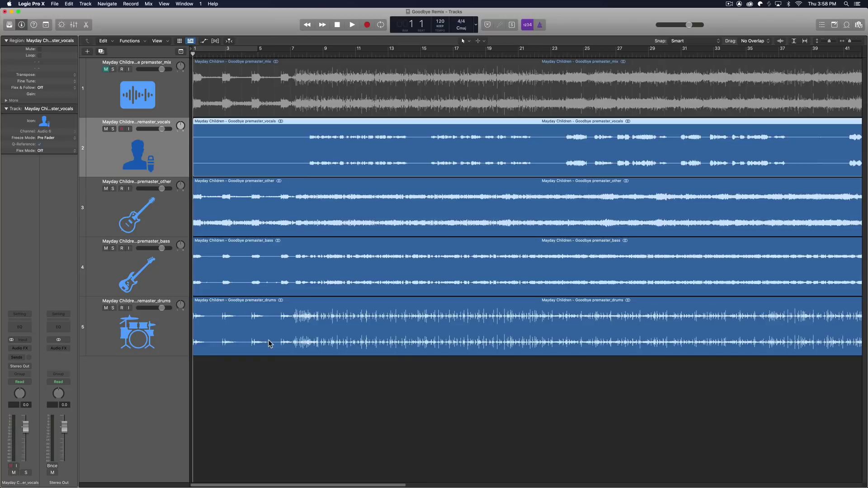
Show Logic's mixer with channel strips for all five tracks, Stereo Out and Master.
key(x)
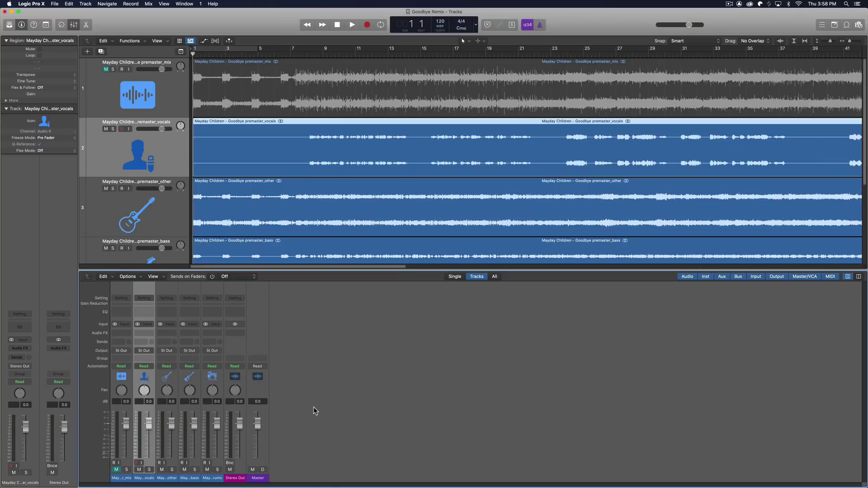